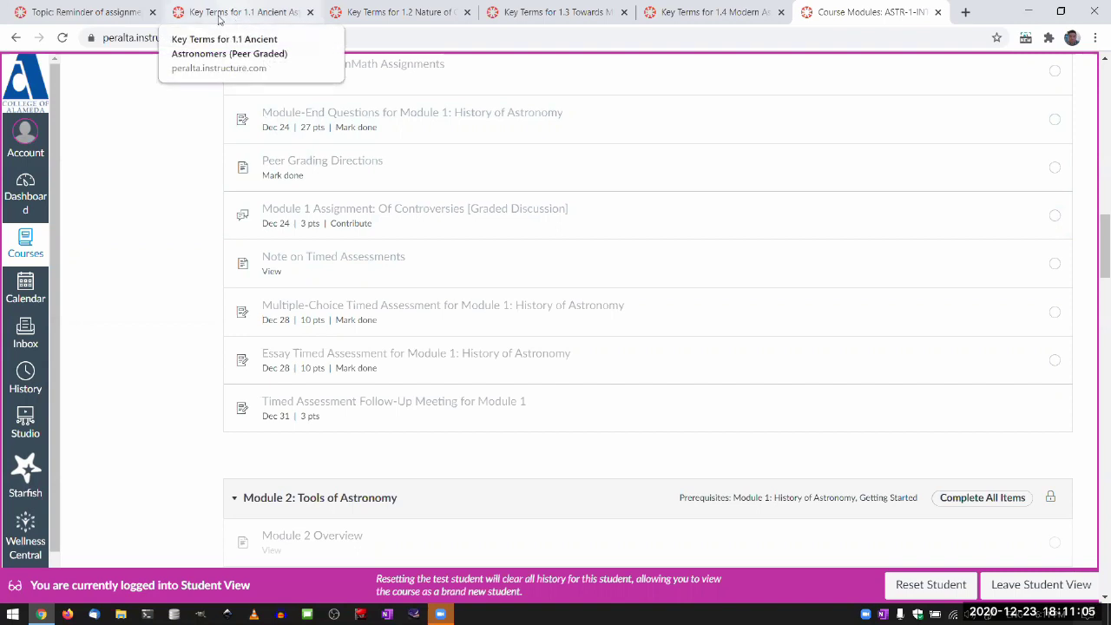
Show the Key Terms for 1.1 Ancient Astronomers assignment and close the other key-terms and Course Modules pages
click(239, 18)
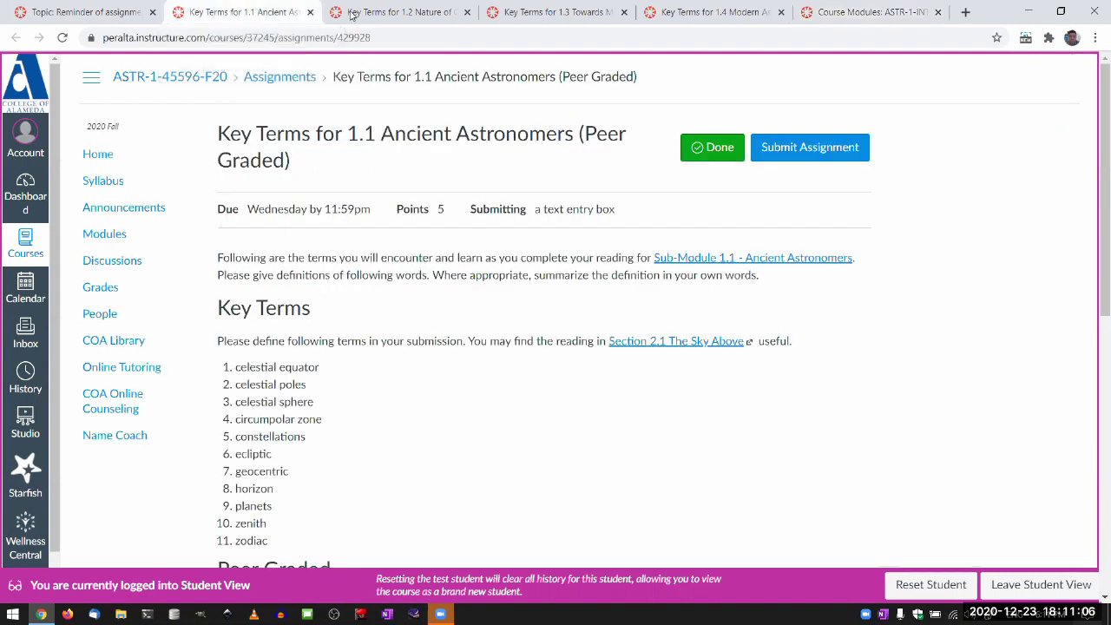
middle_click(415, 16)
middle_click(416, 16)
middle_click(415, 16)
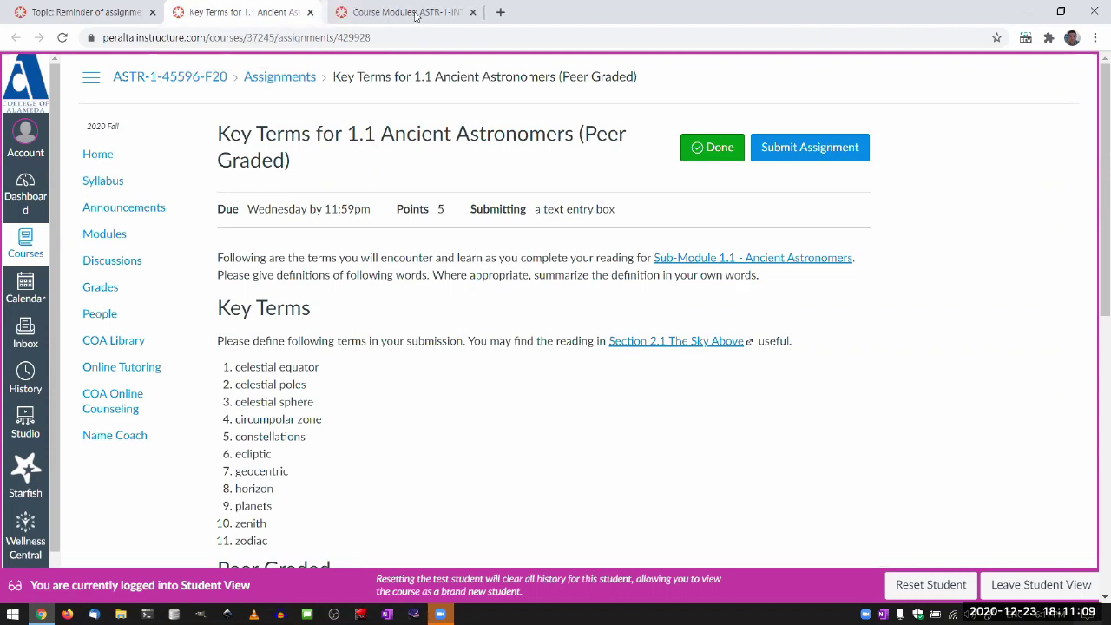
middle_click(415, 16)
Review the assignment's terms, peer-grading notes and rubric, and start a text-entry submission
scroll(428, 295, down, 1)
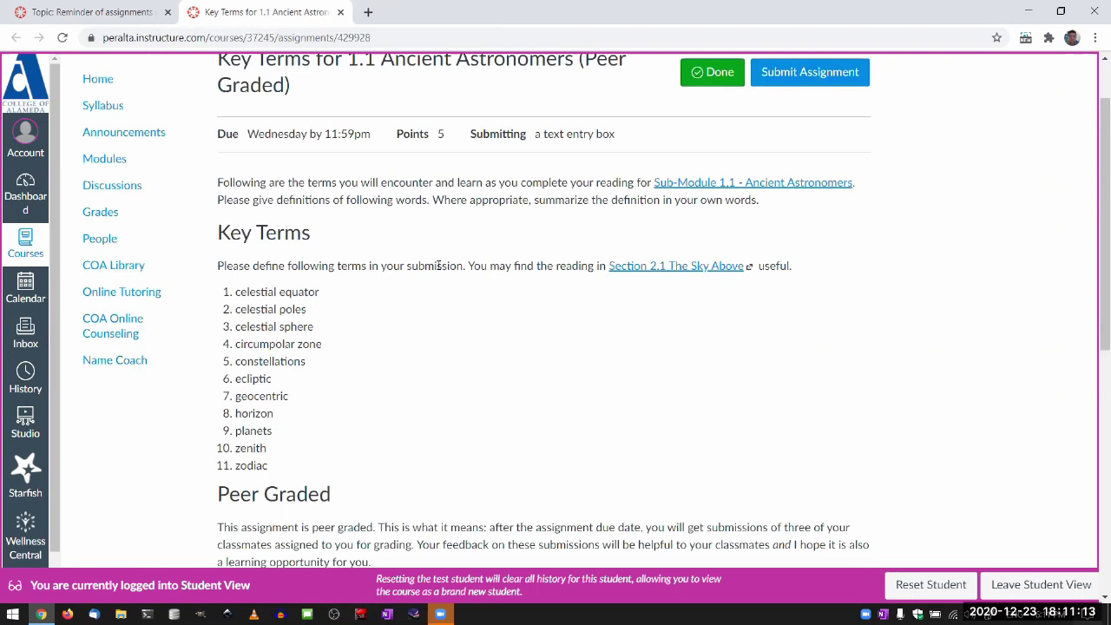
scroll(529, 266, down, 3)
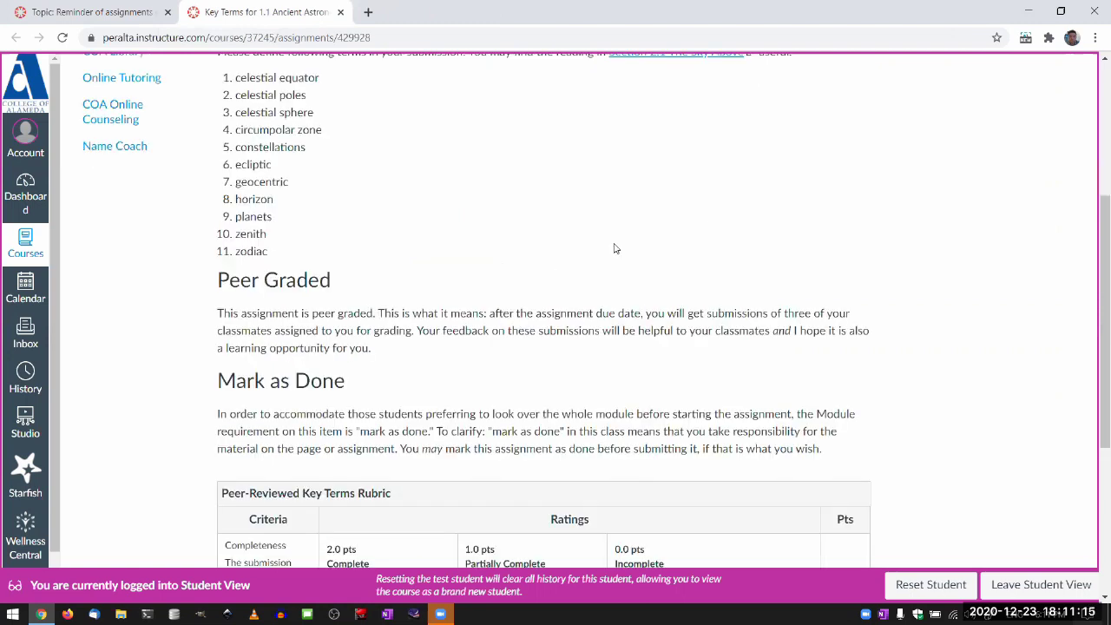
scroll(694, 217, down, 4)
scroll(777, 178, up, 8)
click(794, 149)
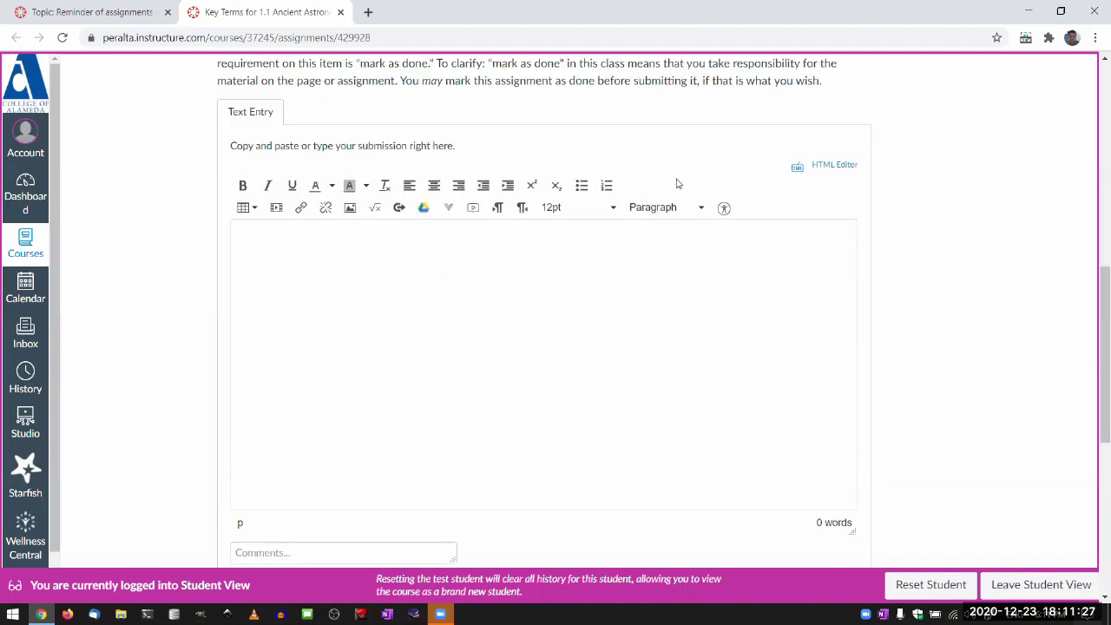
Open the Section 2.1 The Sky Above reading from the assignment and detach it into its own window
scroll(635, 208, up, 1)
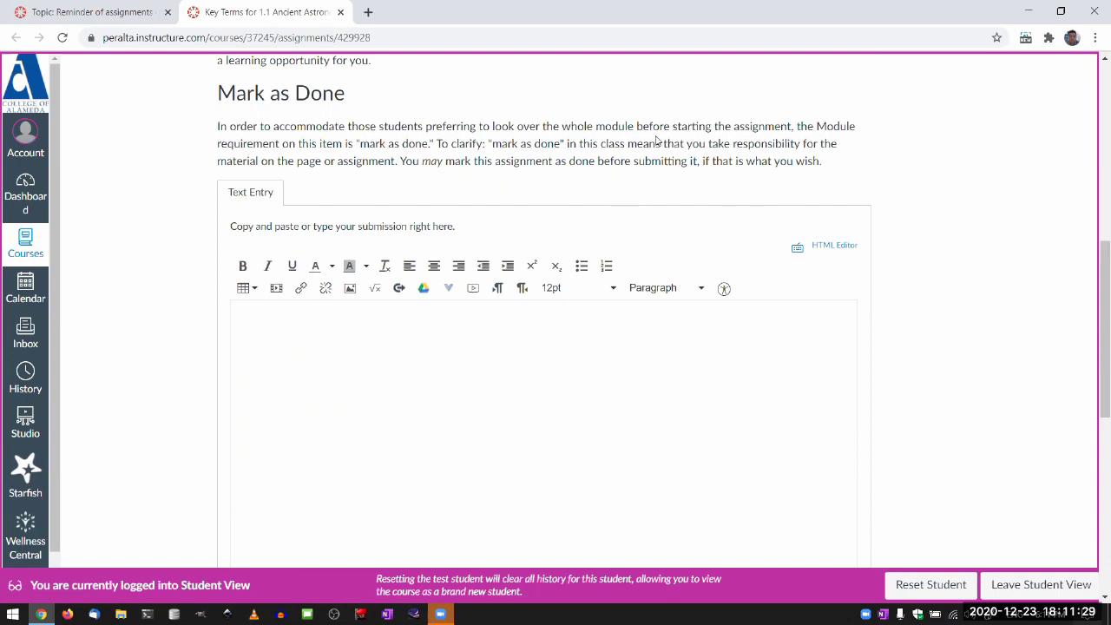
scroll(662, 127, up, 2)
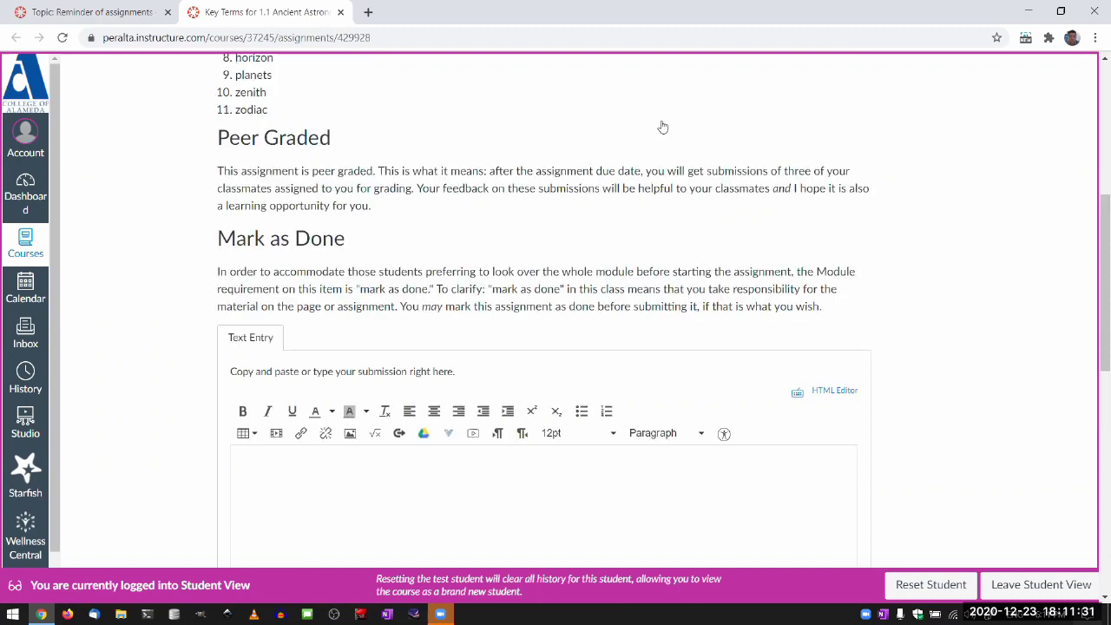
scroll(494, 212, up, 1)
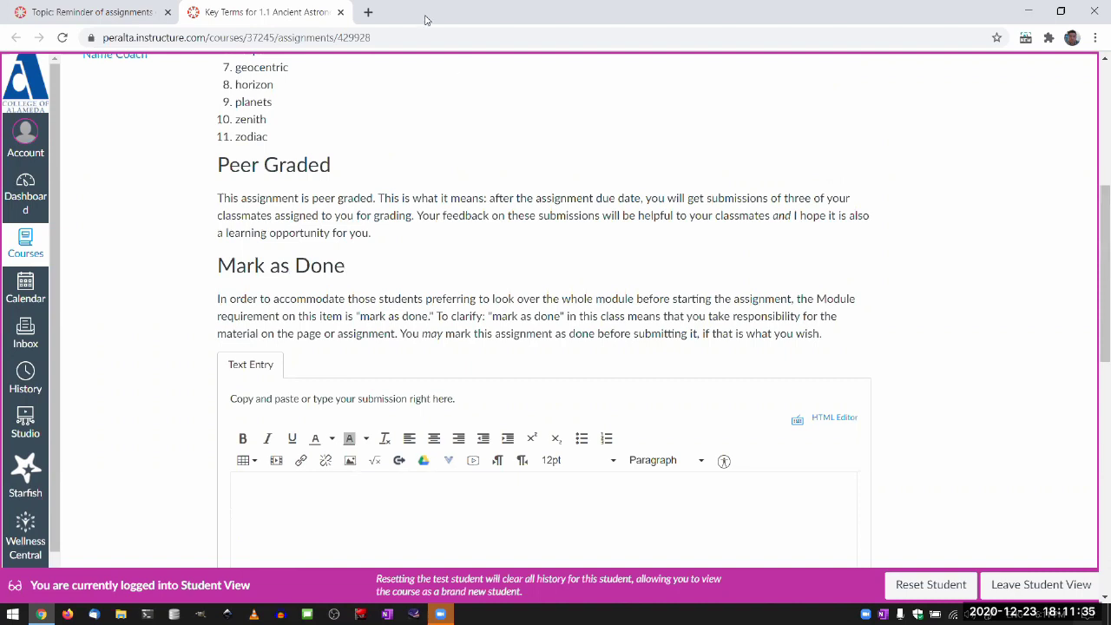
scroll(455, 102, up, 2)
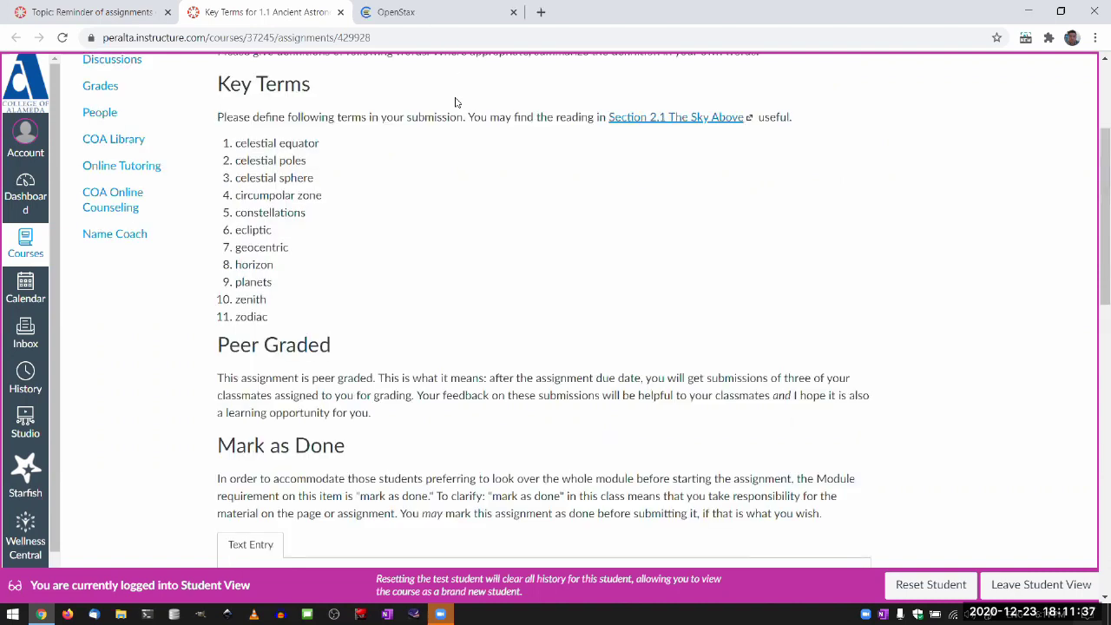
drag(444, 19, 442, 22)
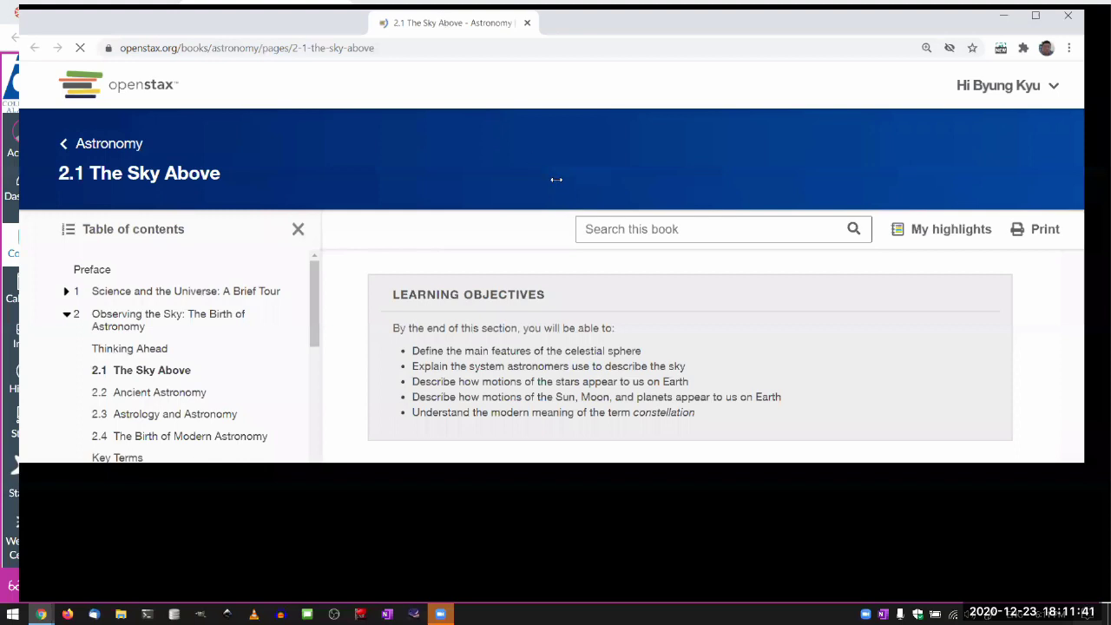
Arrange the assignment and the reading side by side, giving the assignment about a third of the screen width
key(super+Up)
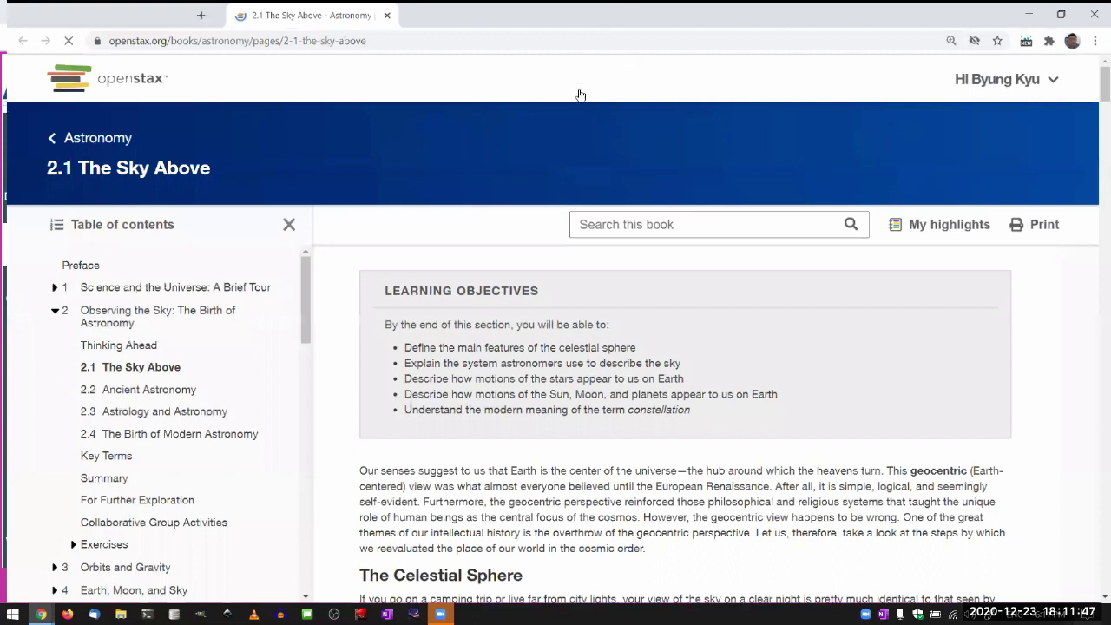
key(super+Right)
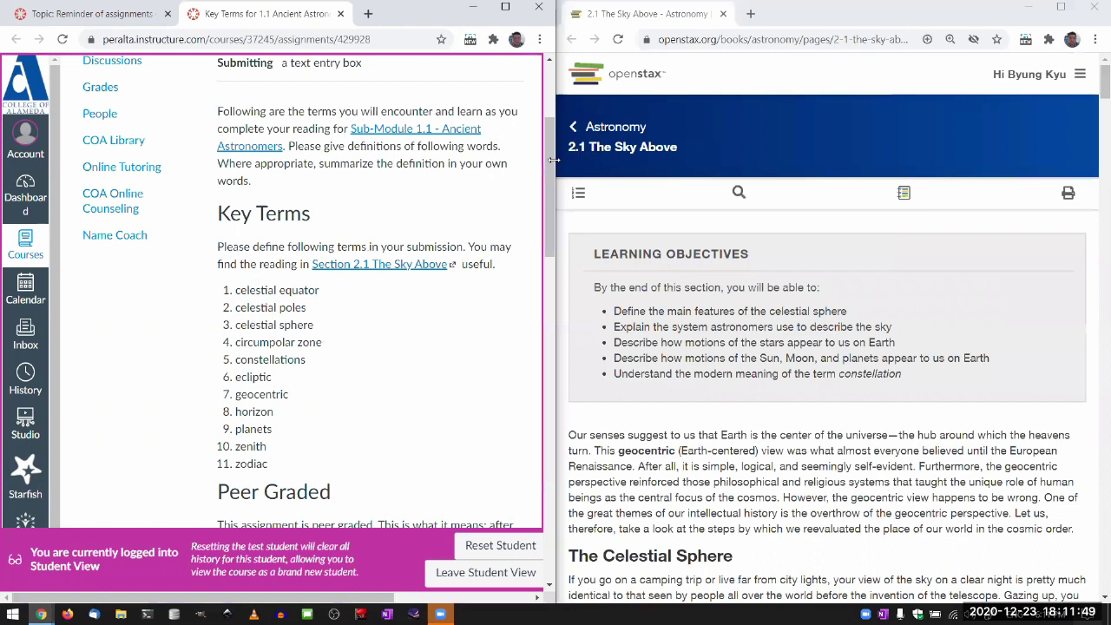
drag(554, 160, 552, 160)
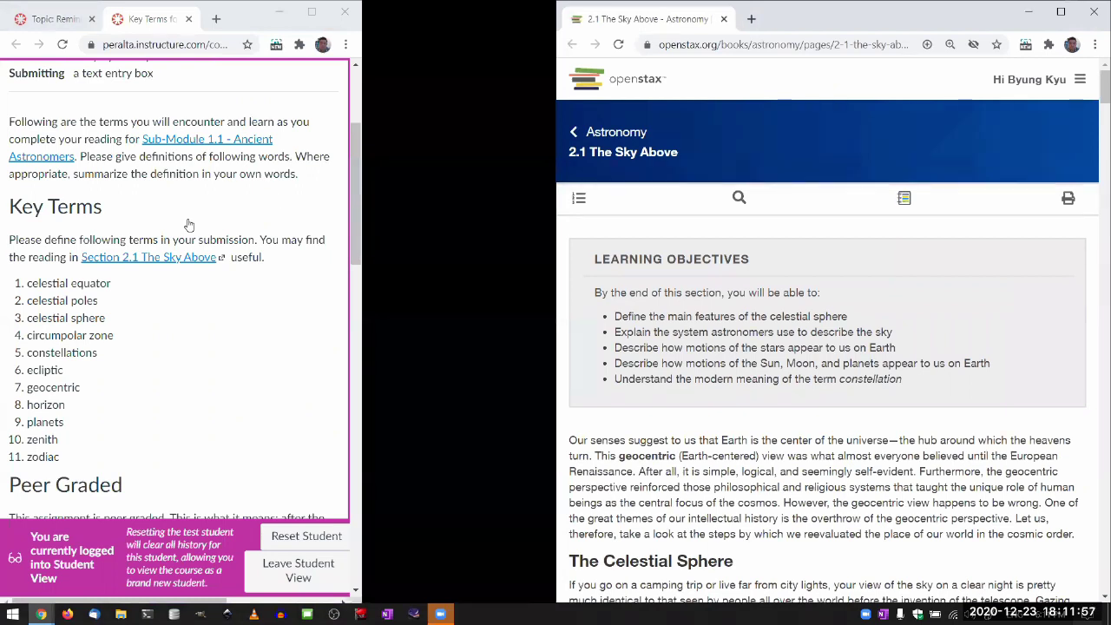
Copy the numbered list of eleven key terms into the submission text and add a dash after the first two terms
scroll(41, 253, down, 1)
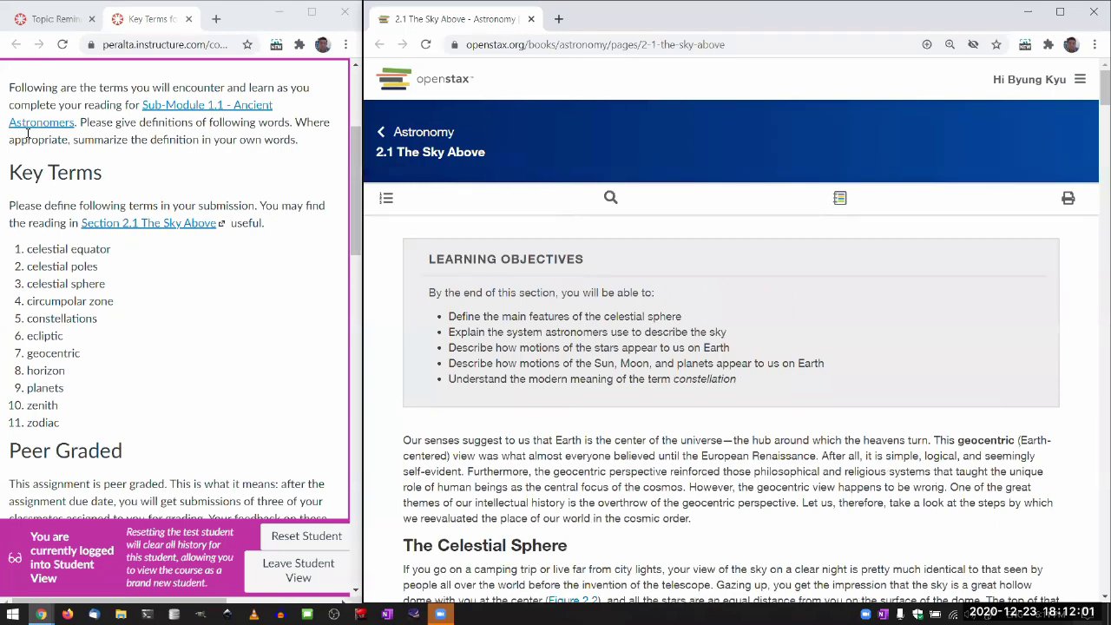
scroll(24, 138, down, 3)
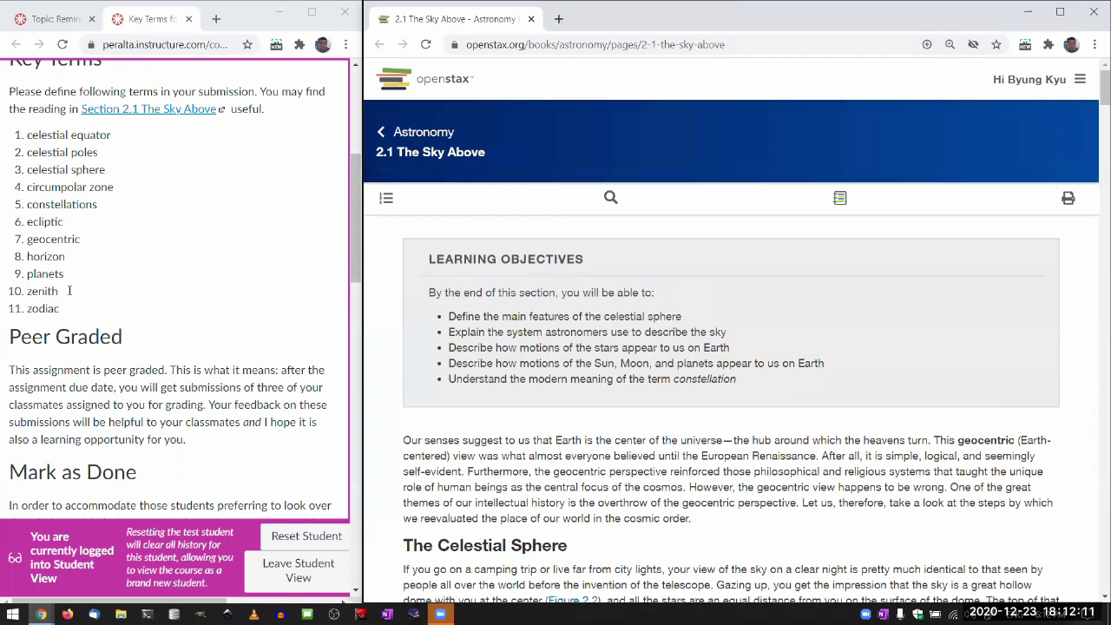
drag(173, 308, 24, 132)
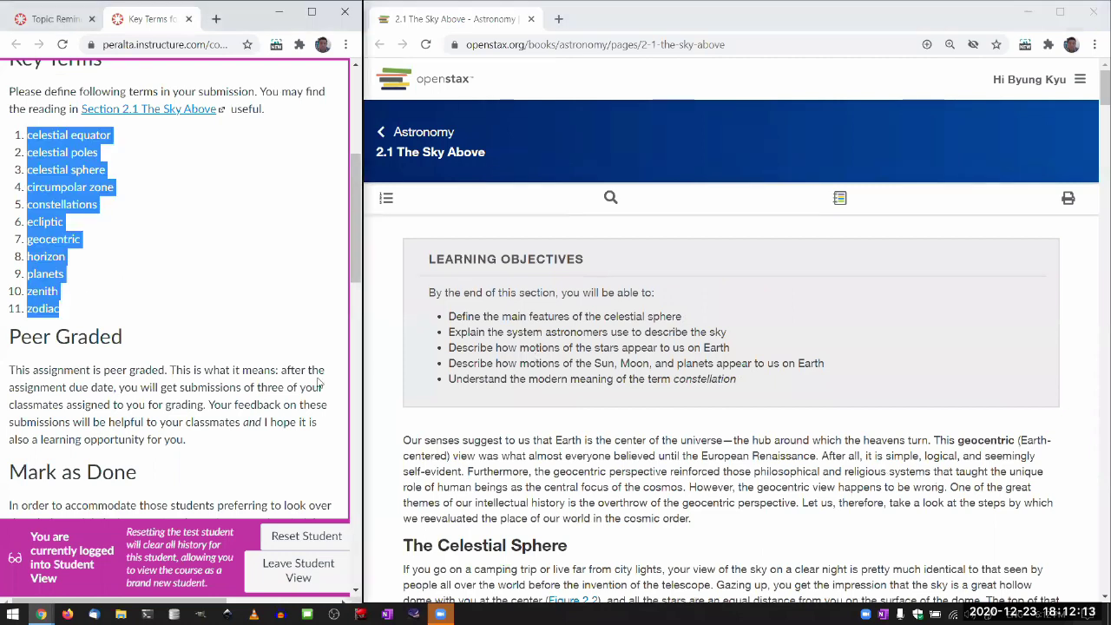
scroll(230, 362, down, 3)
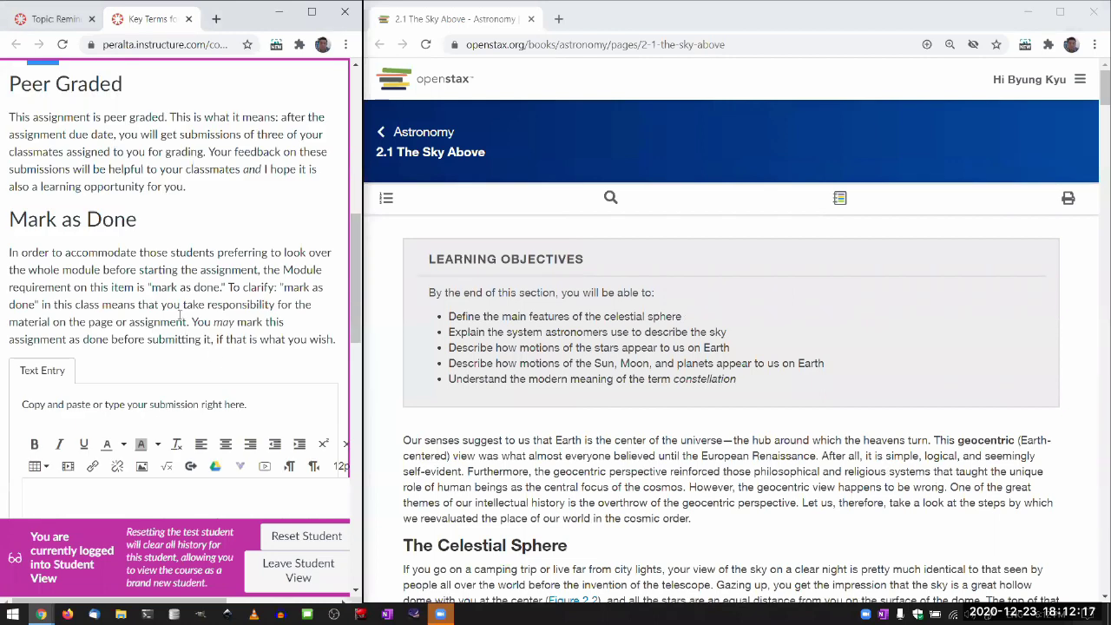
scroll(179, 316, down, 2)
scroll(576, 279, down, 3)
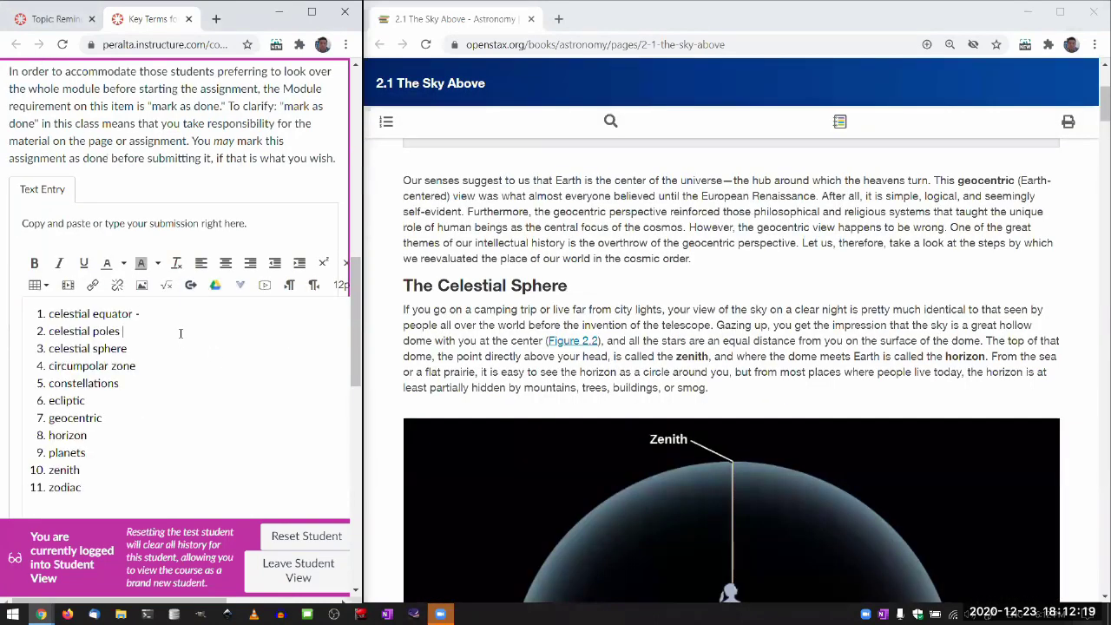
Find geocentric in the enlarged reading text and define it in the submission as "Earth-centered"
click(719, 241)
scroll(719, 241, up, 1)
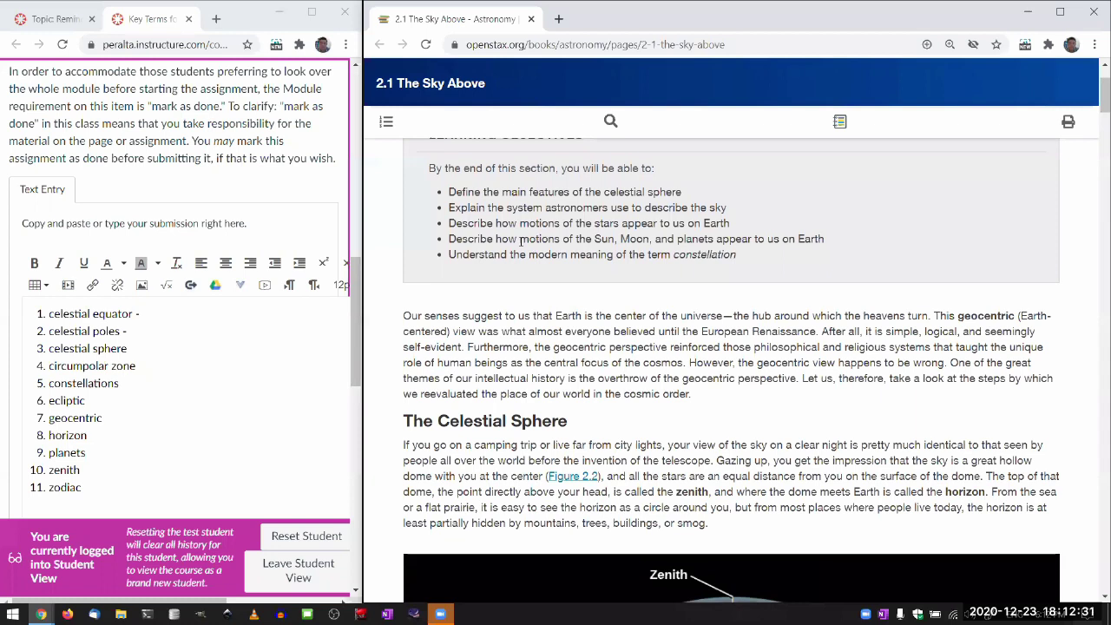
key(ctrl+plus)
key(alt+Tab)
text(- Earth-centered)
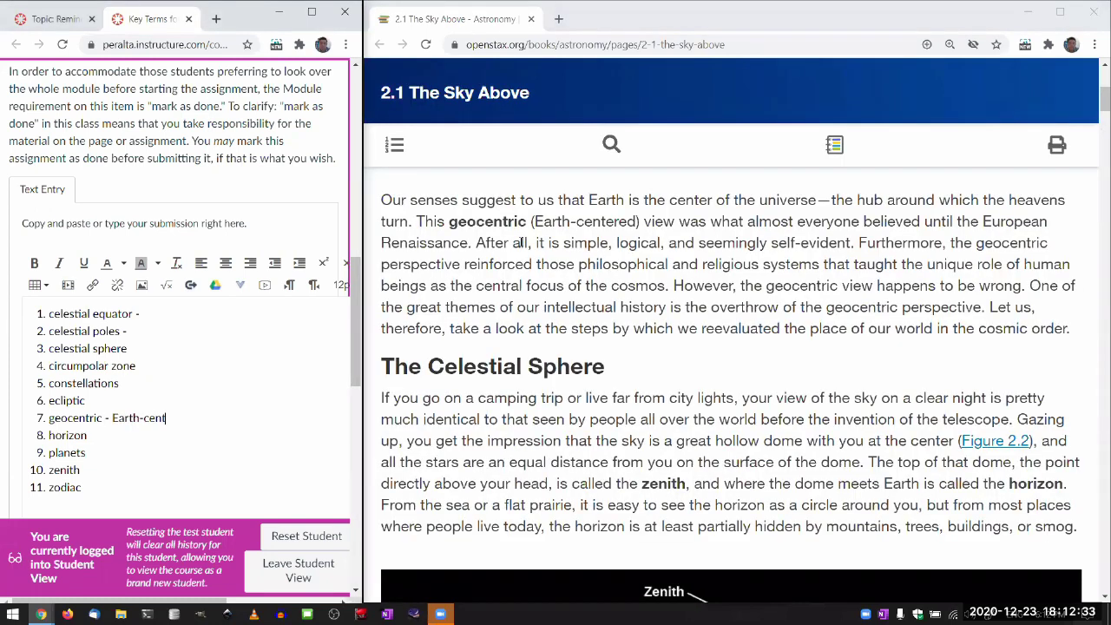
Find zenith in The Celestial Sphere section and define it in the submission as "the point directly above your head"
click(617, 372)
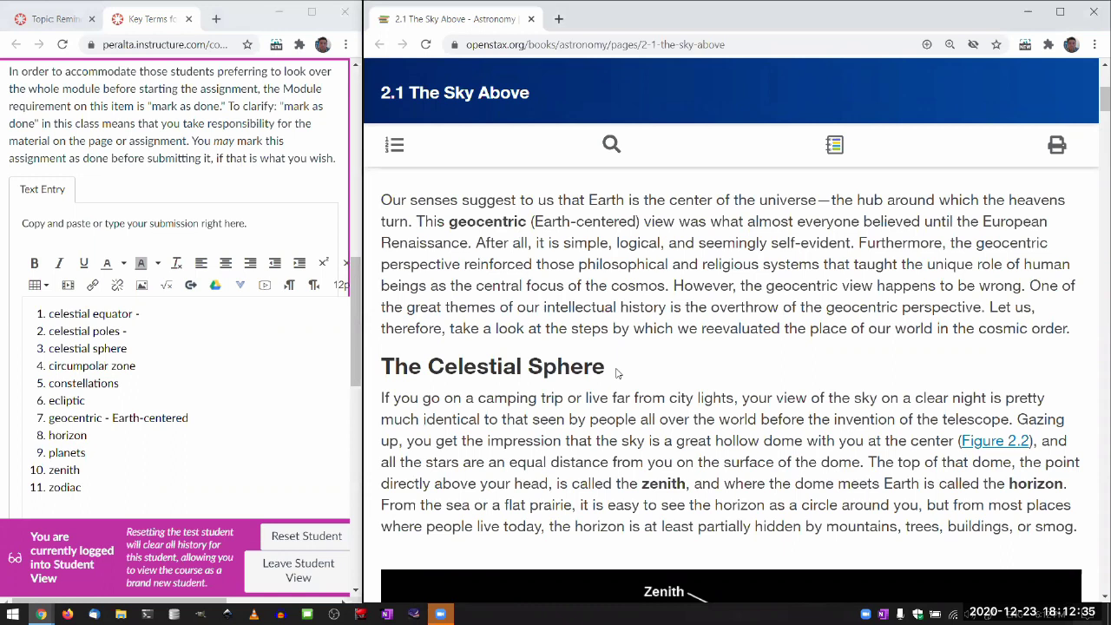
click(108, 397)
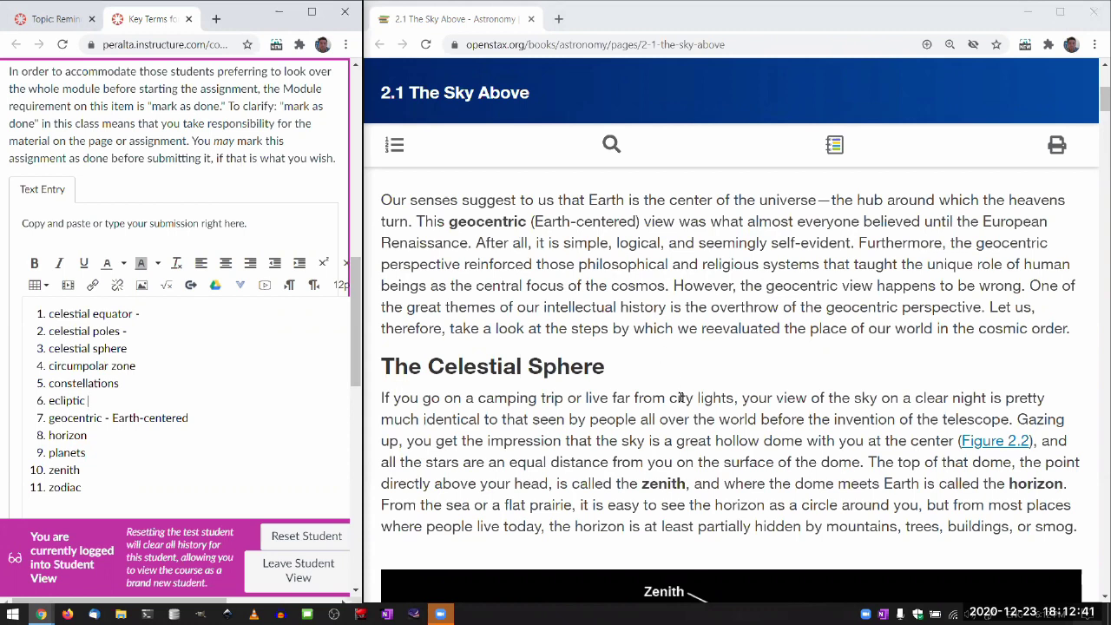
scroll(684, 453, down, 3)
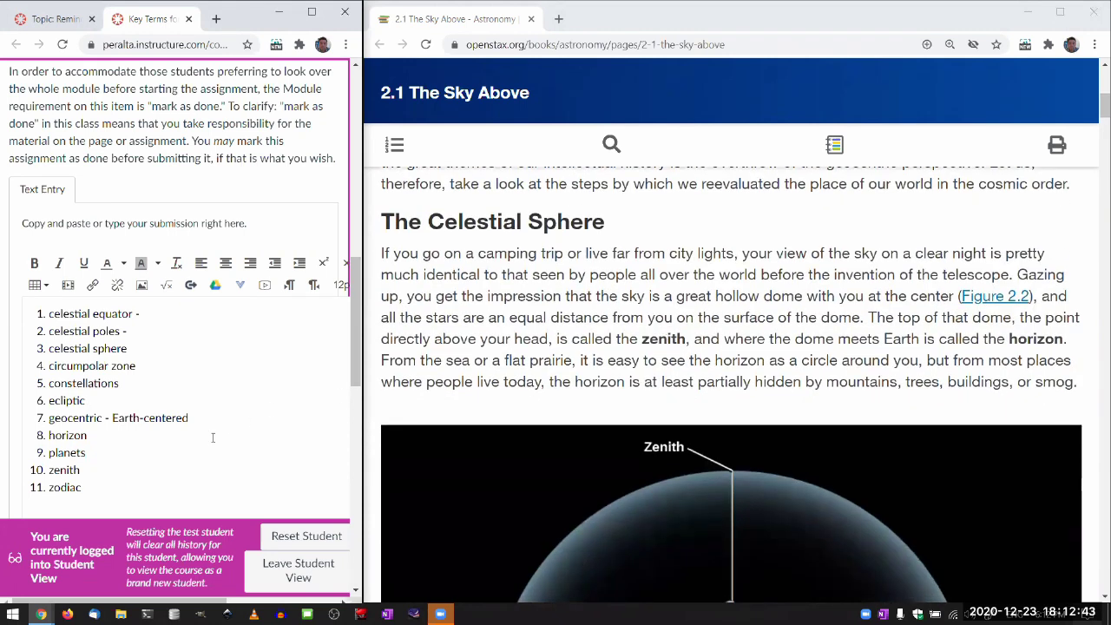
click(162, 465)
text(- the point directly above y)
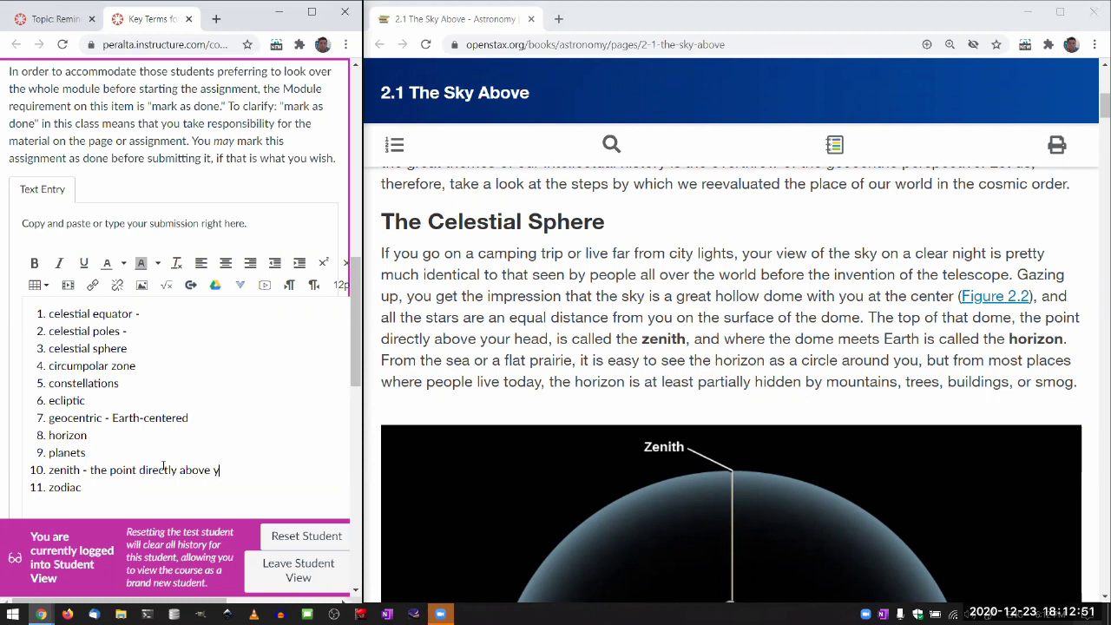
text(our head)
drag(91, 469, 269, 470)
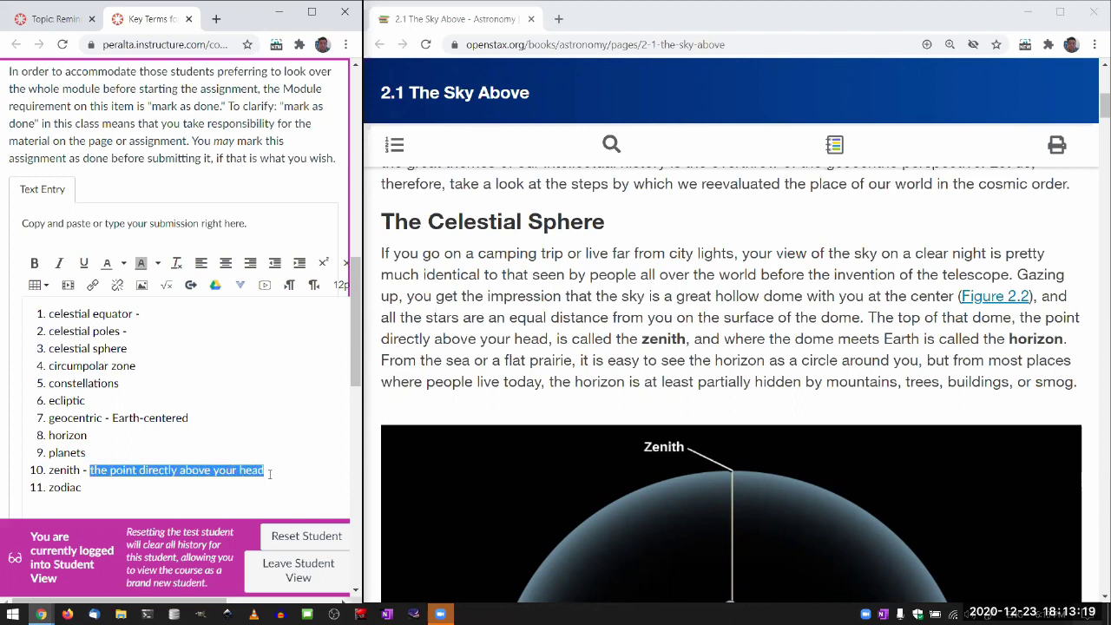
click(270, 469)
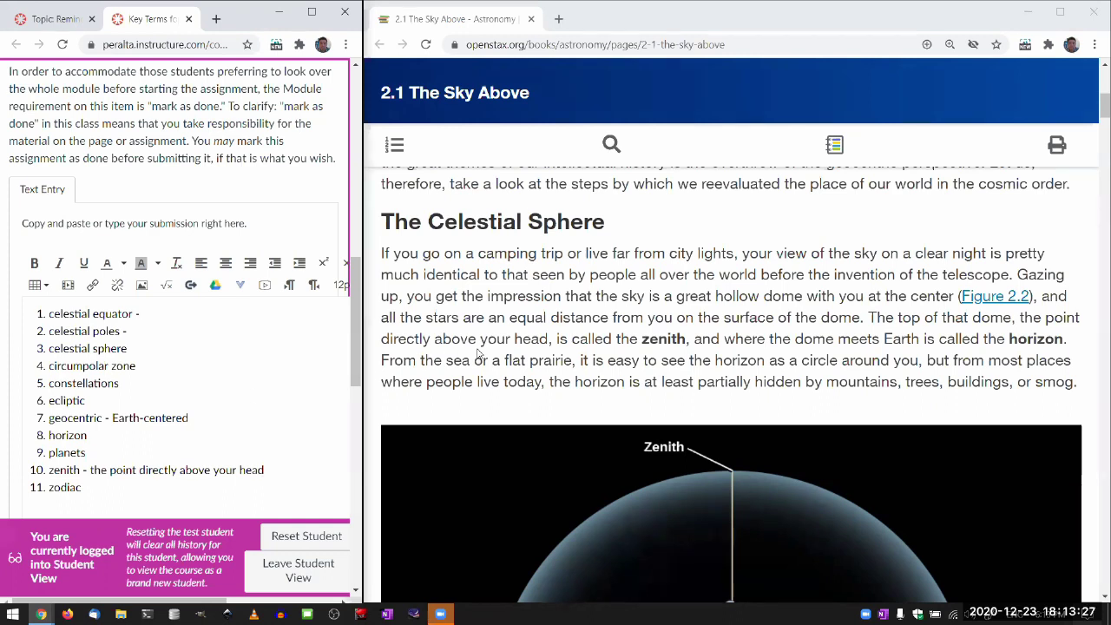
Open the chapter 2 Key Terms page of the textbook and find the celestial equator and celestial poles entries
click(674, 338)
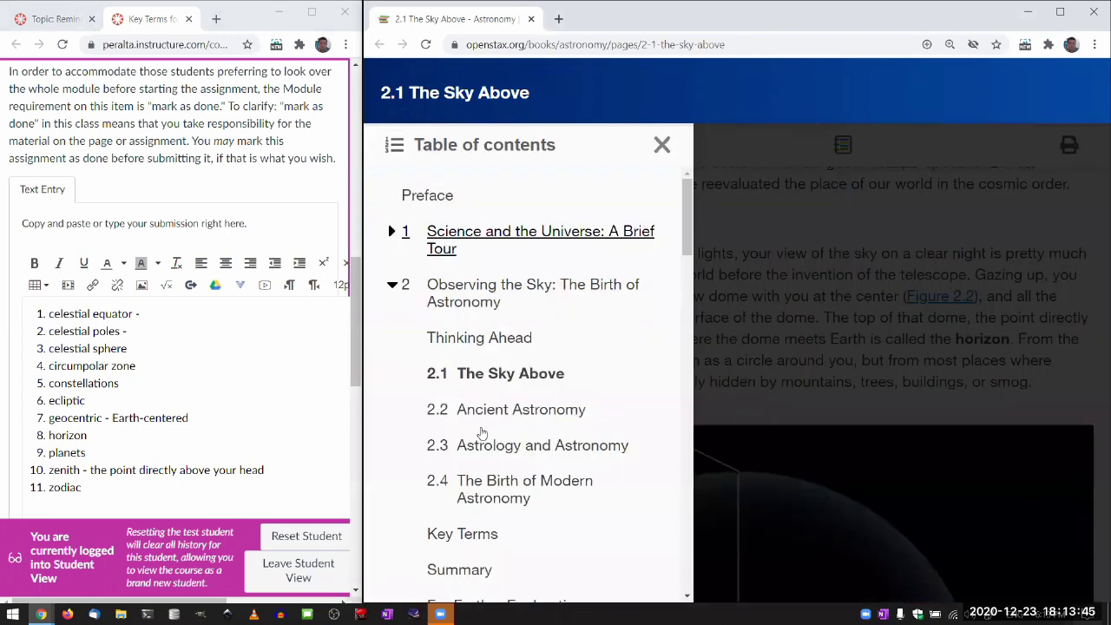
click(462, 533)
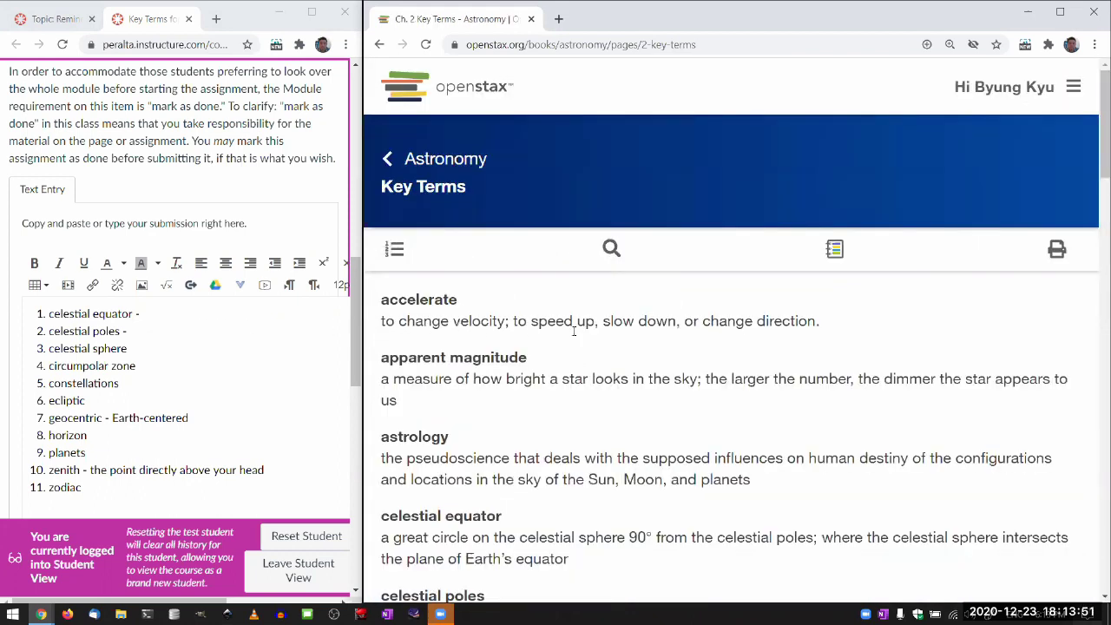
scroll(596, 321, down, 3)
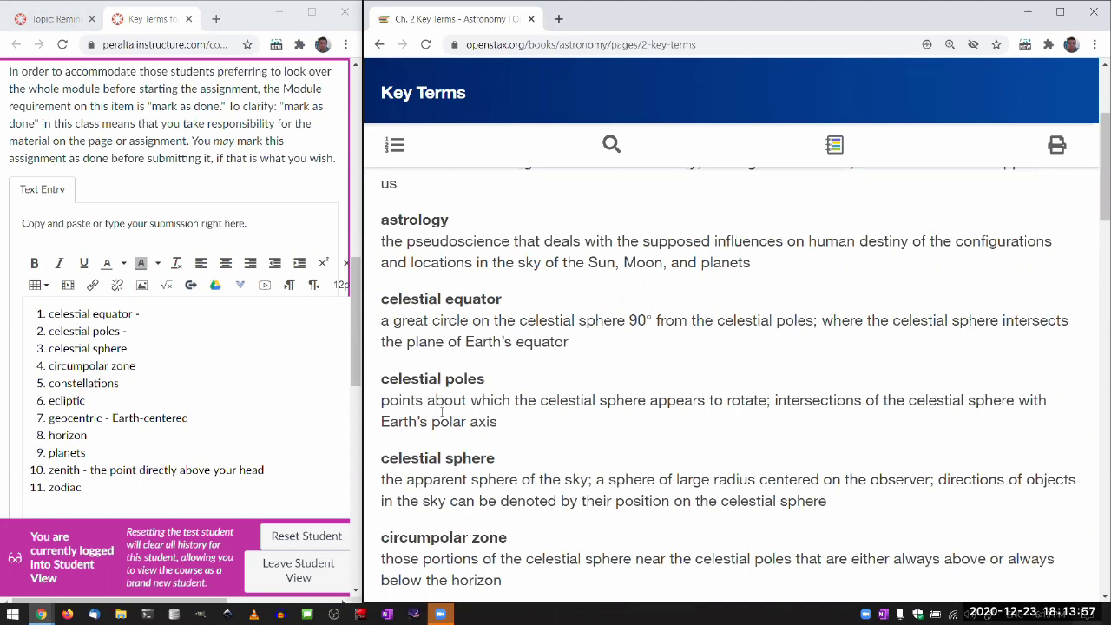
Copy the textbook definitions of celestial equator and celestial poles into their list items in the submission
drag(569, 342, 381, 321)
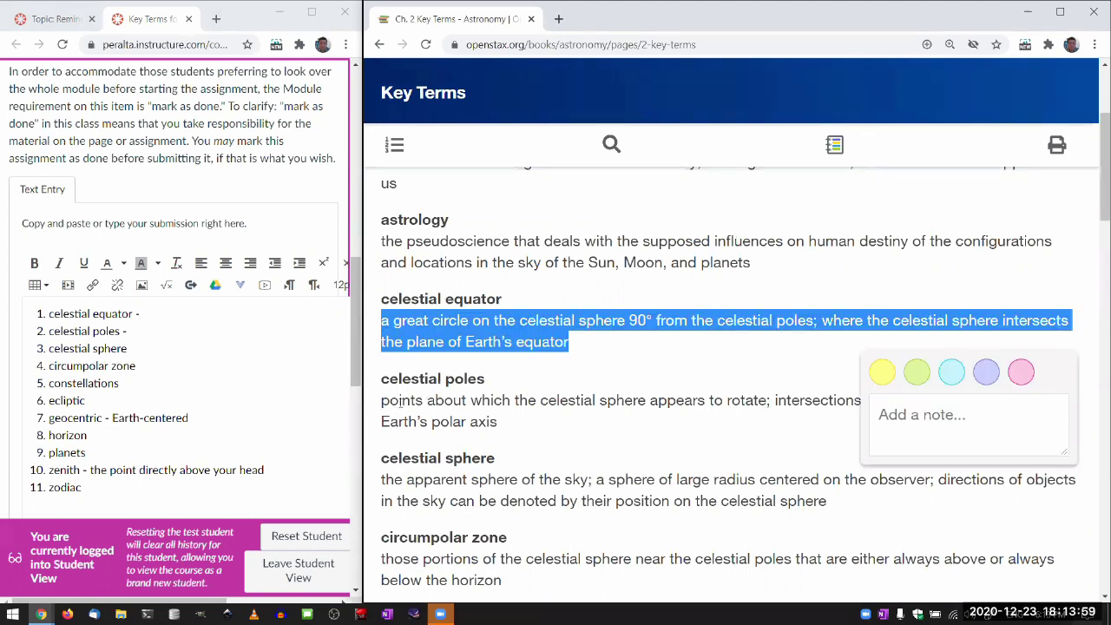
drag(381, 400, 535, 426)
key(ctrl+c)
key(super+space)
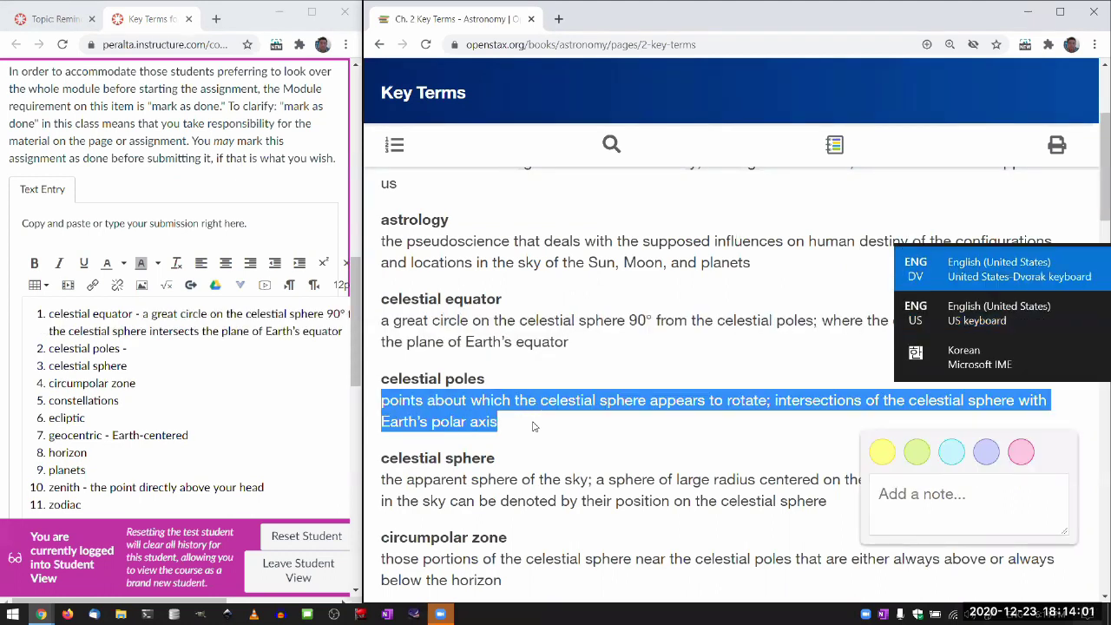
click(152, 348)
key(ctrl+v)
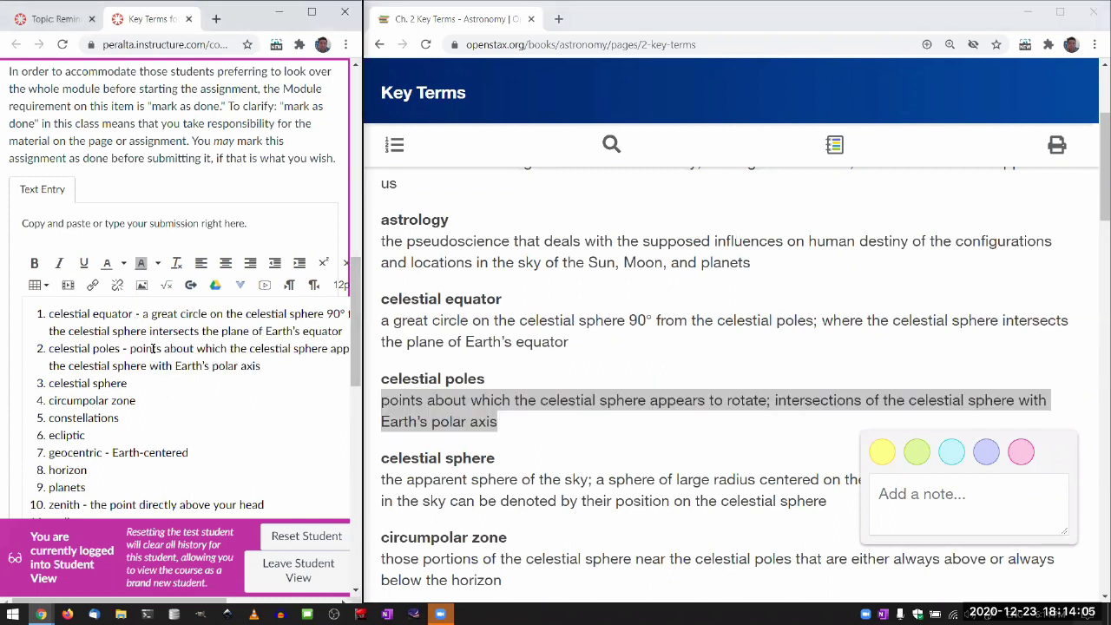
Look through the chapter 2 Key Terms list for an entry on constellations
click(640, 458)
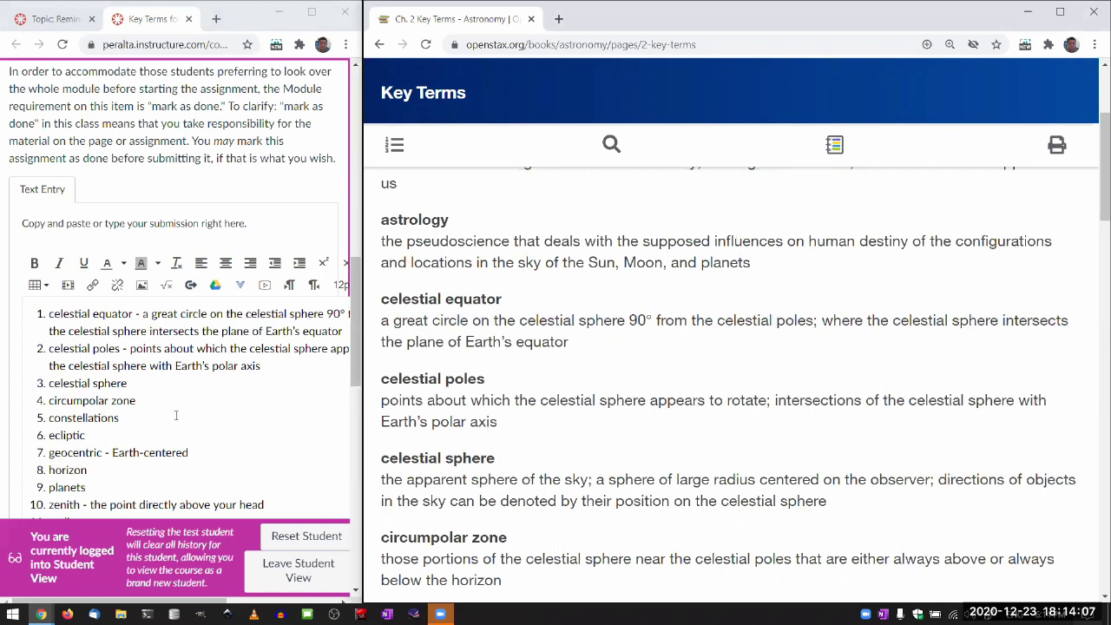
scroll(124, 339, down, 1)
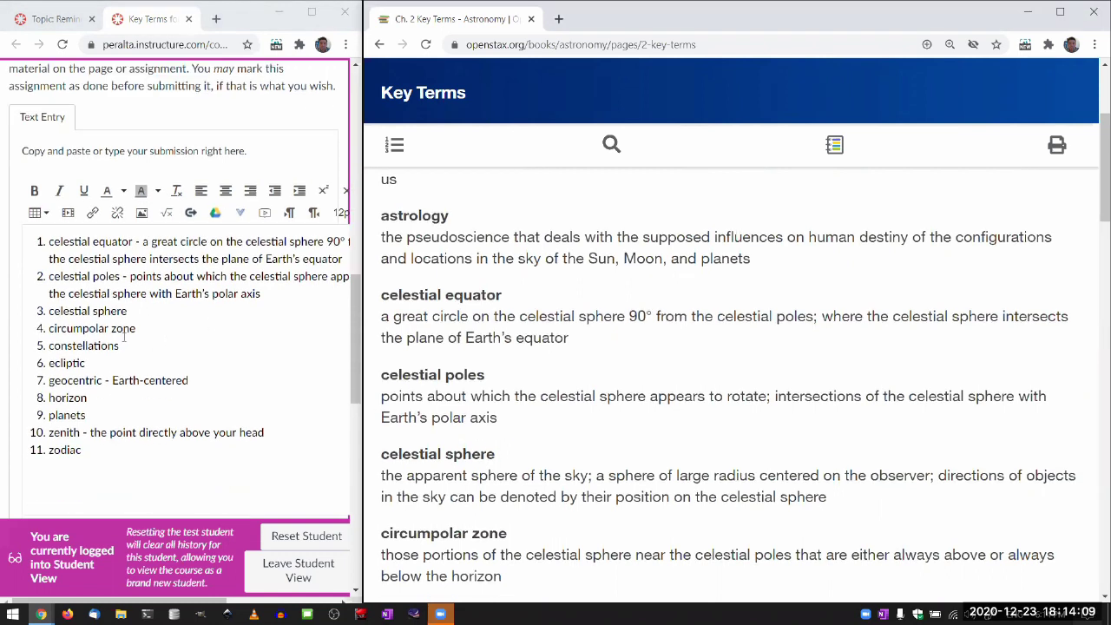
scroll(466, 420, down, 1)
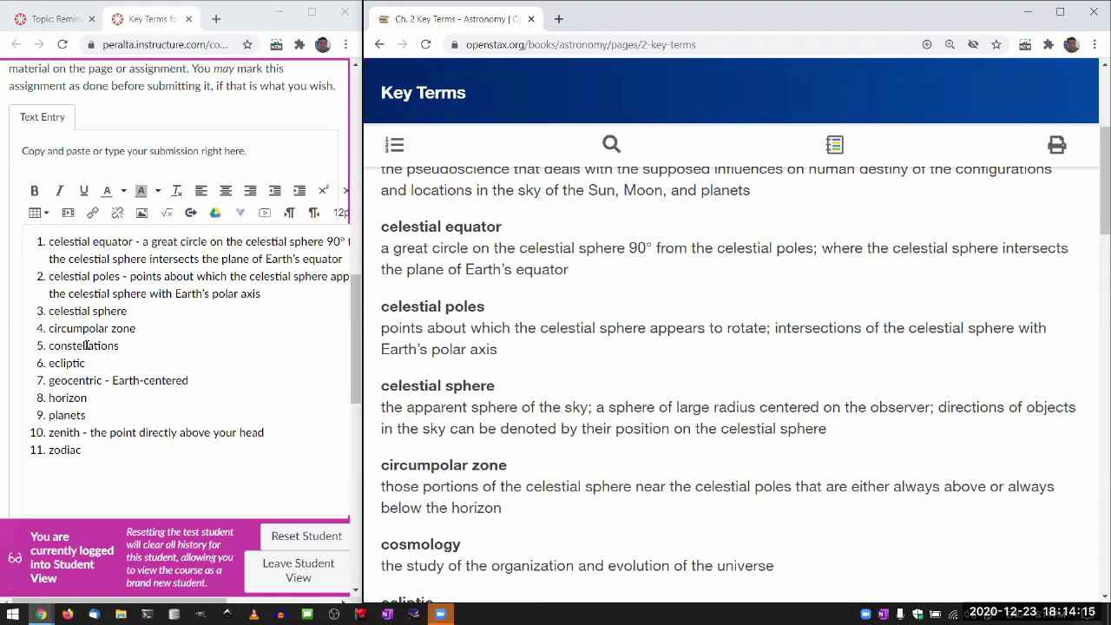
scroll(406, 328, down, 1)
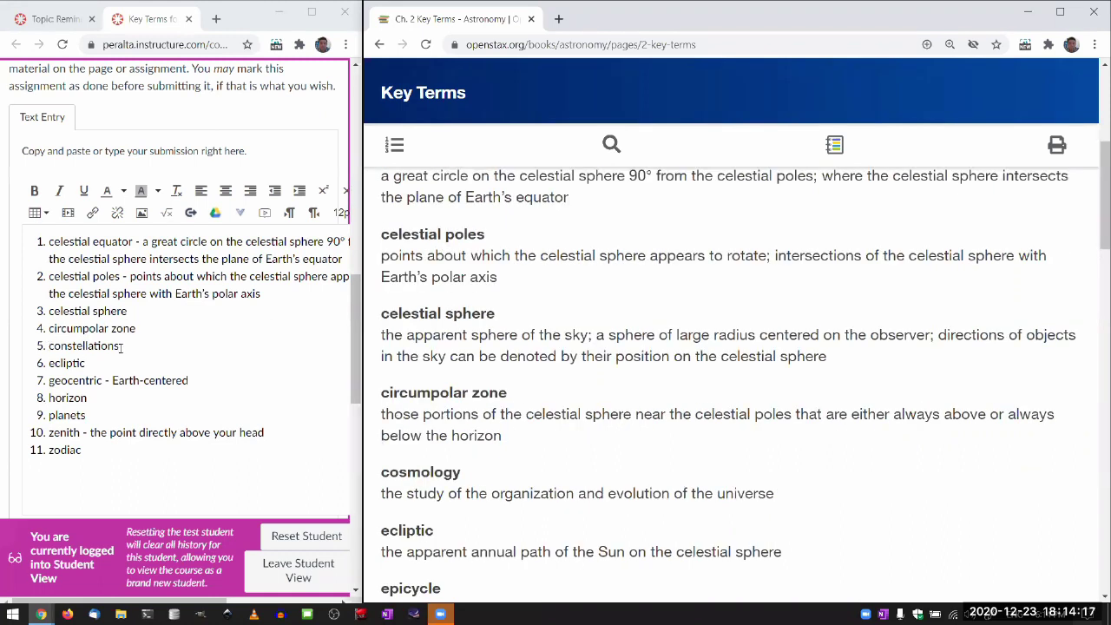
scroll(464, 386, down, 2)
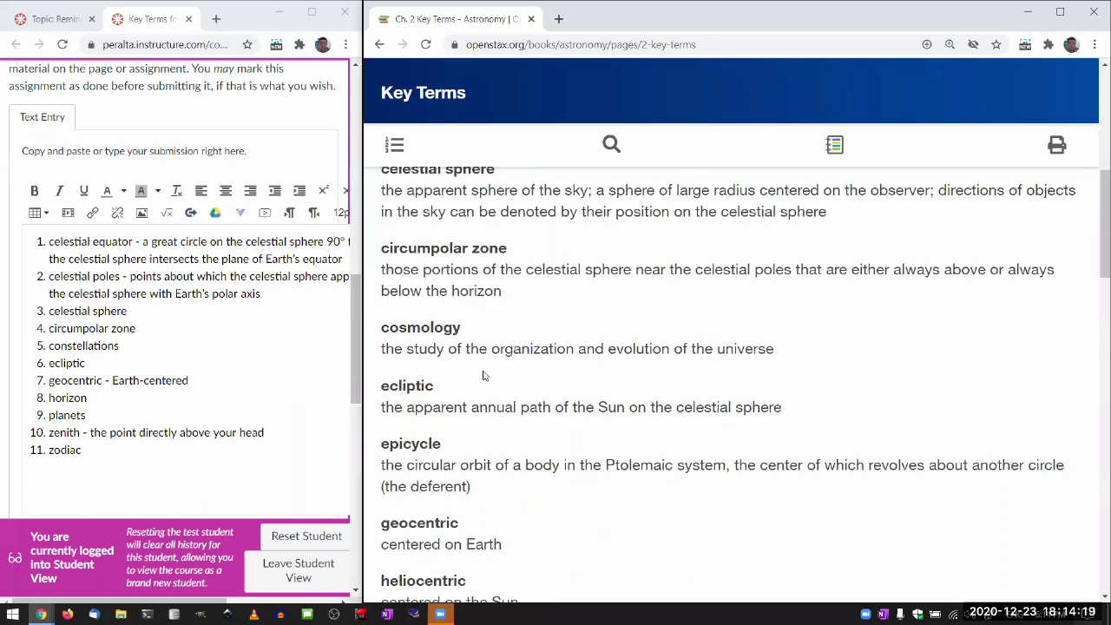
key(alt+Tab)
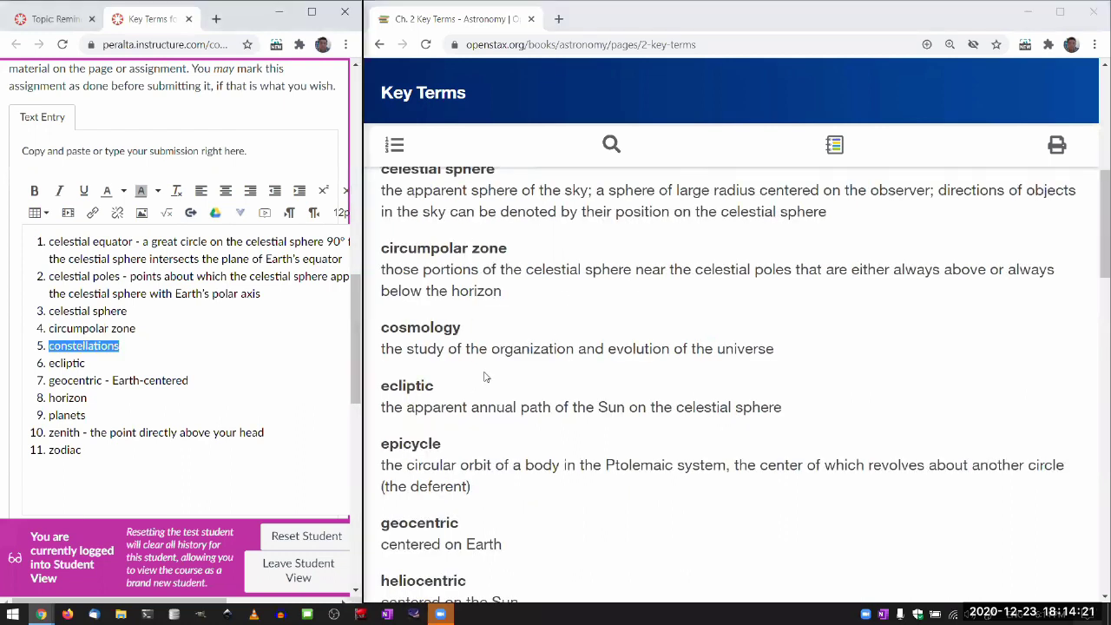
scroll(485, 376, down, 5)
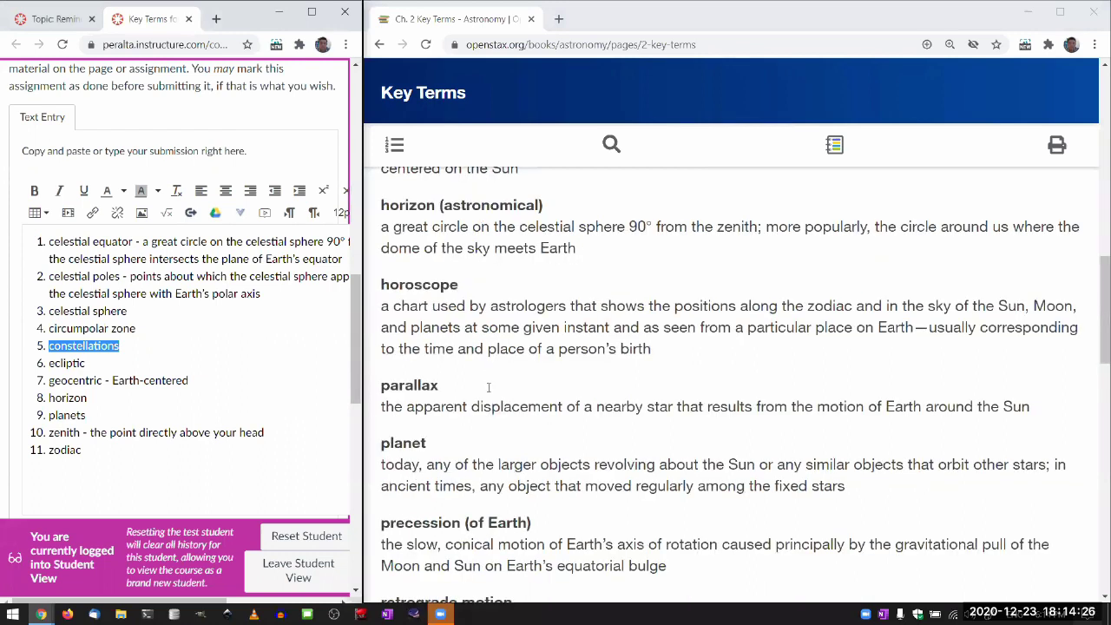
scroll(488, 387, up, 7)
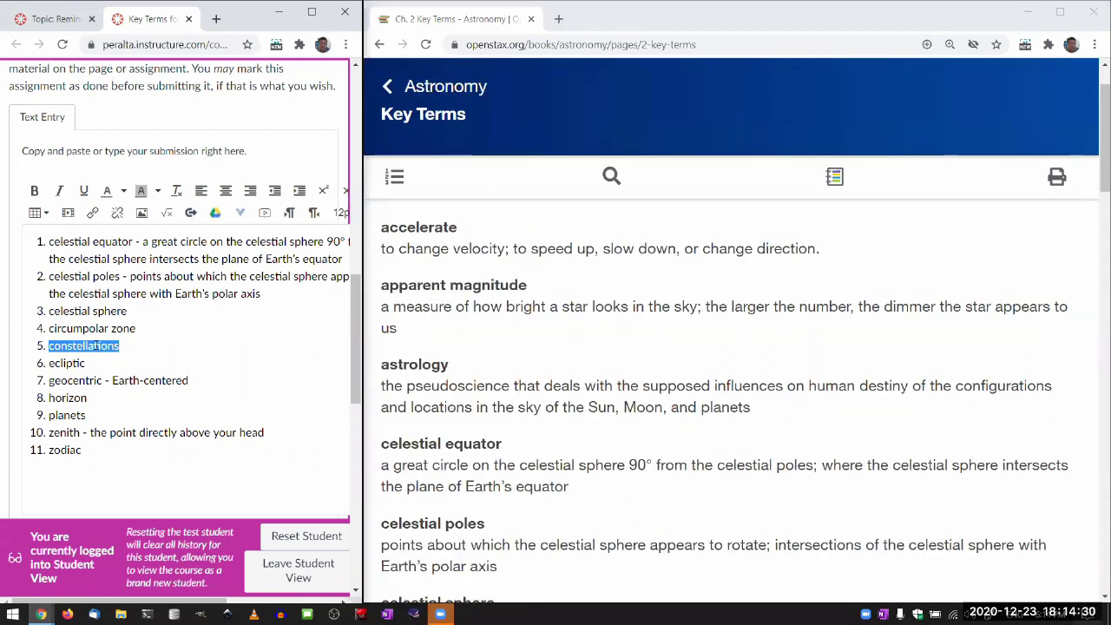
Search the whole textbook for "constellations" and look over the results under 2.1 The Sky Above
click(233, 377)
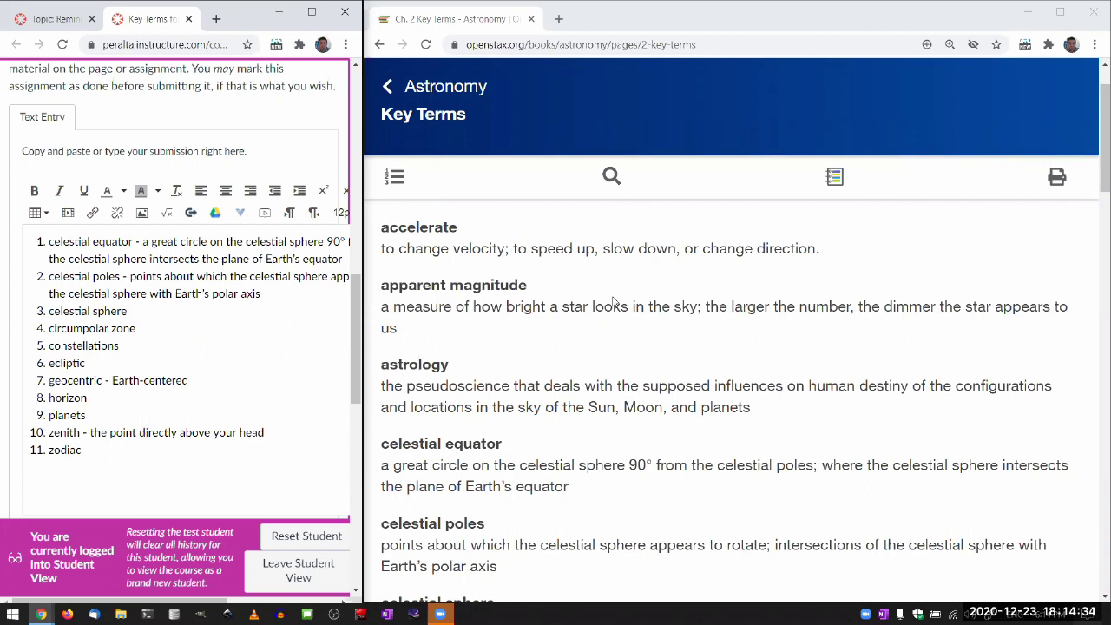
click(624, 193)
text(constellations)
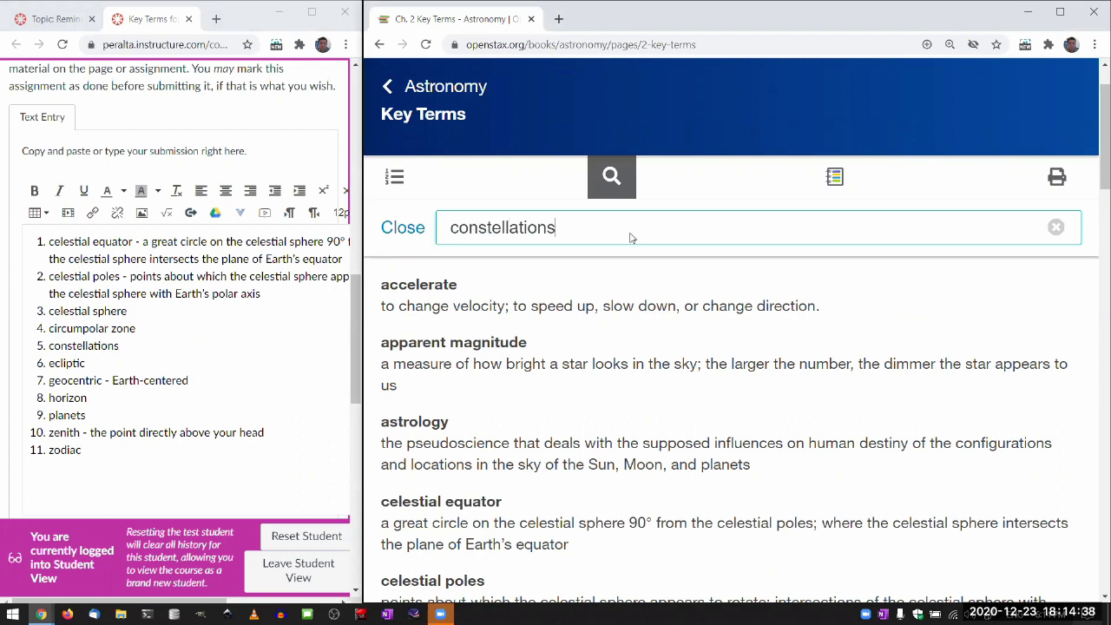
key(Return)
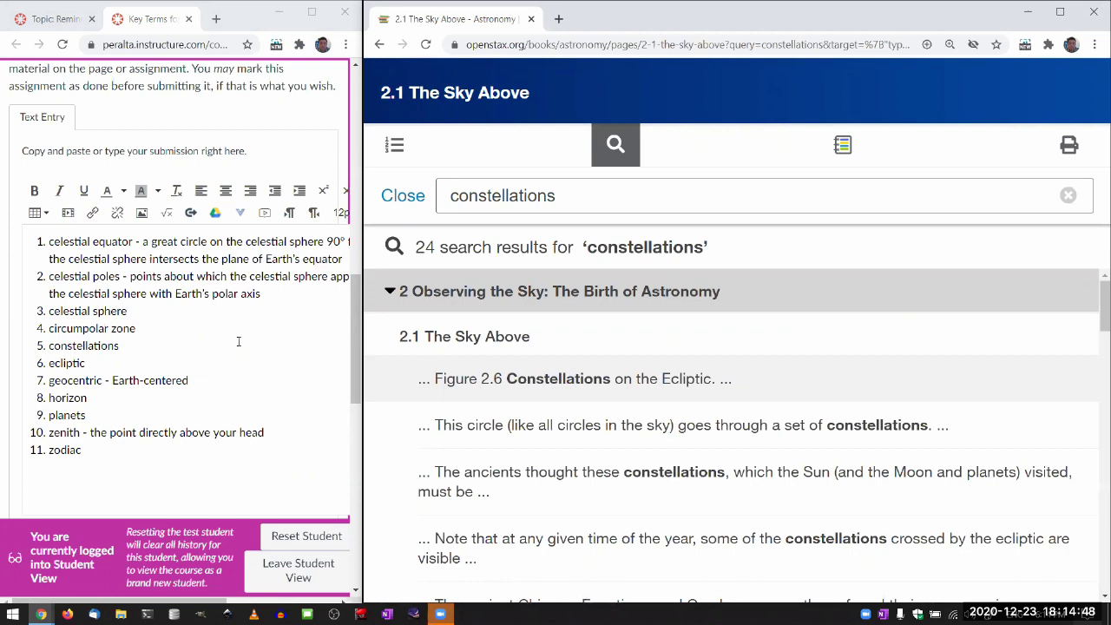
scroll(621, 377, down, 1)
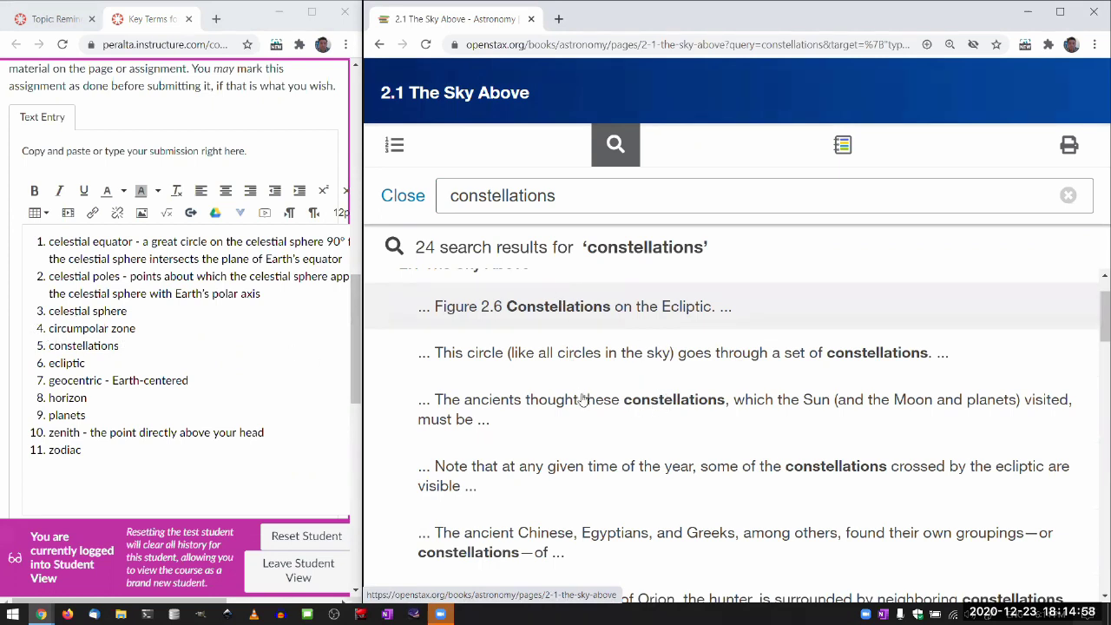
key(alt+Tab)
scroll(537, 364, up, 1)
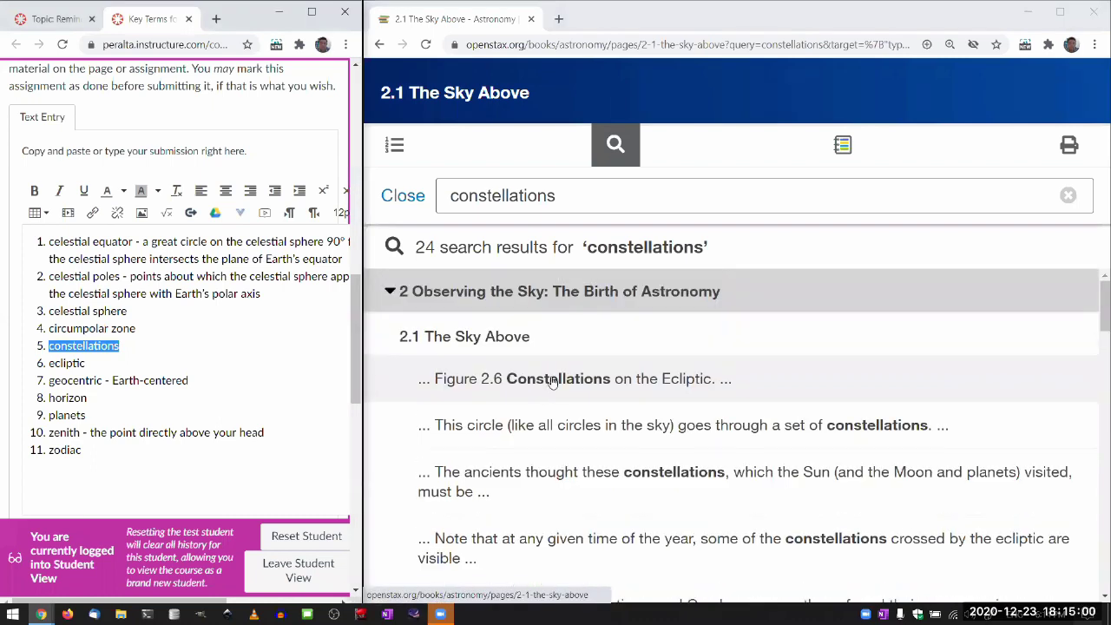
Open the search result for Figure 2.6 and examine the surrounding section for a definition of constellations
click(544, 378)
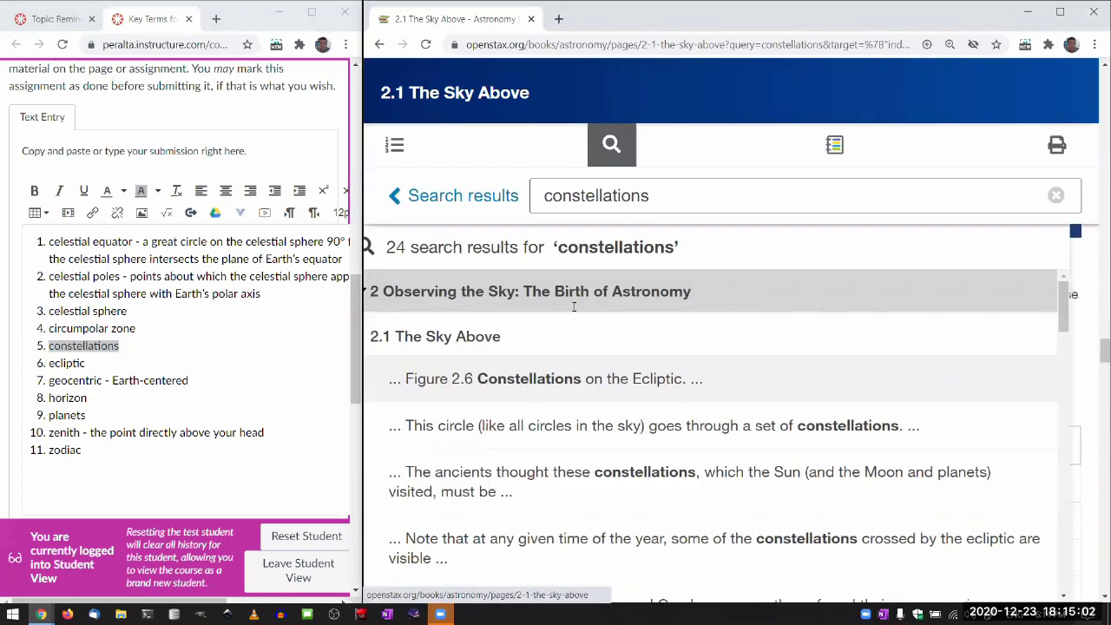
click(701, 373)
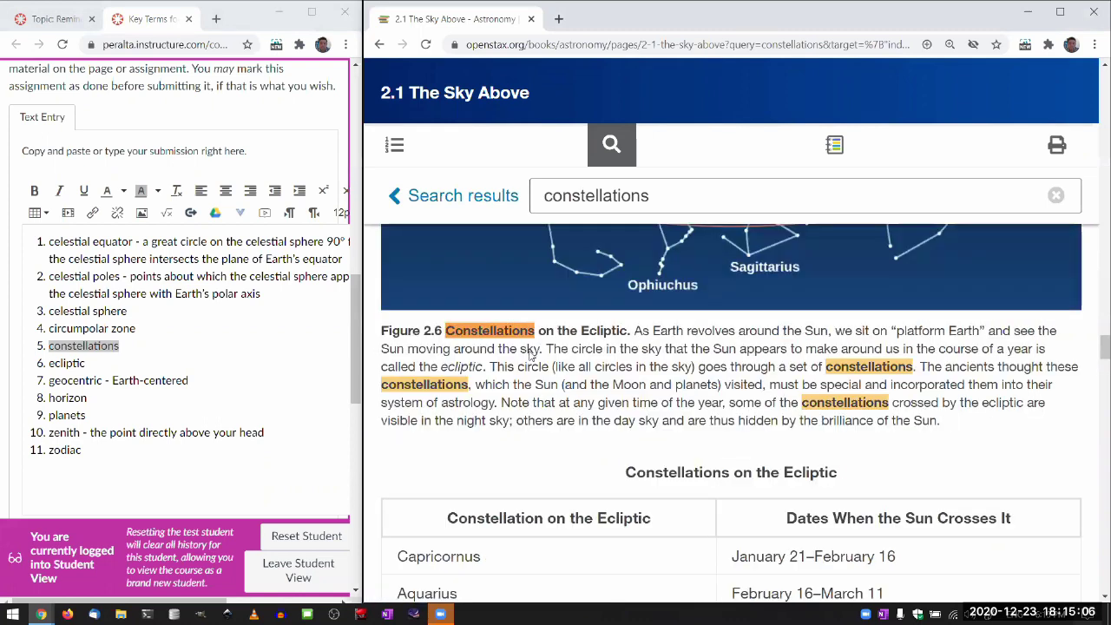
scroll(706, 330, up, 3)
scroll(705, 331, down, 4)
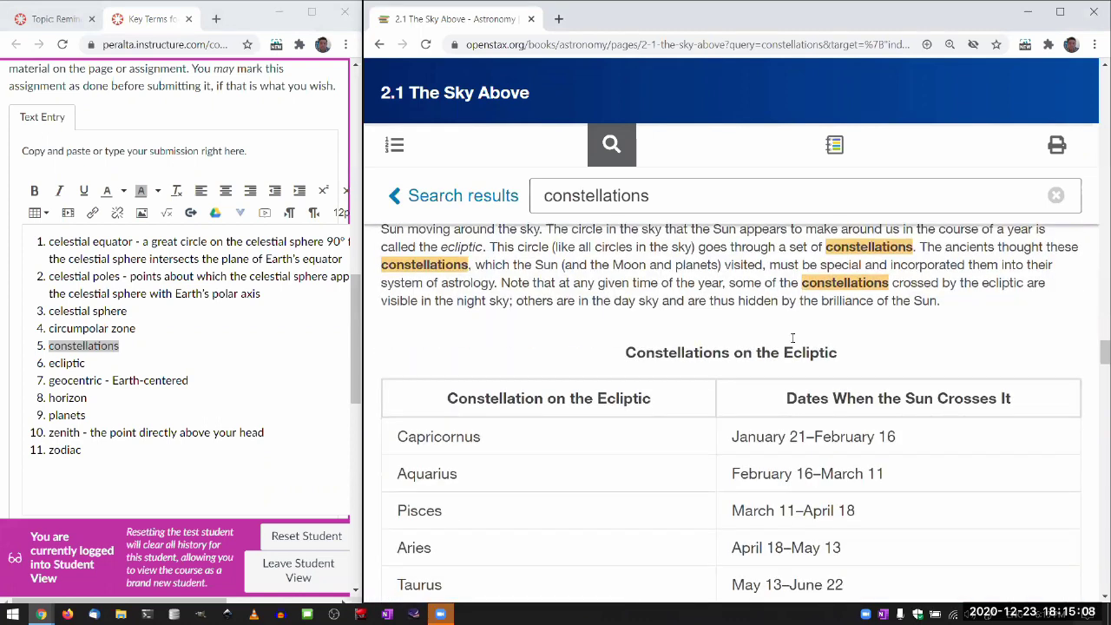
scroll(768, 348, down, 3)
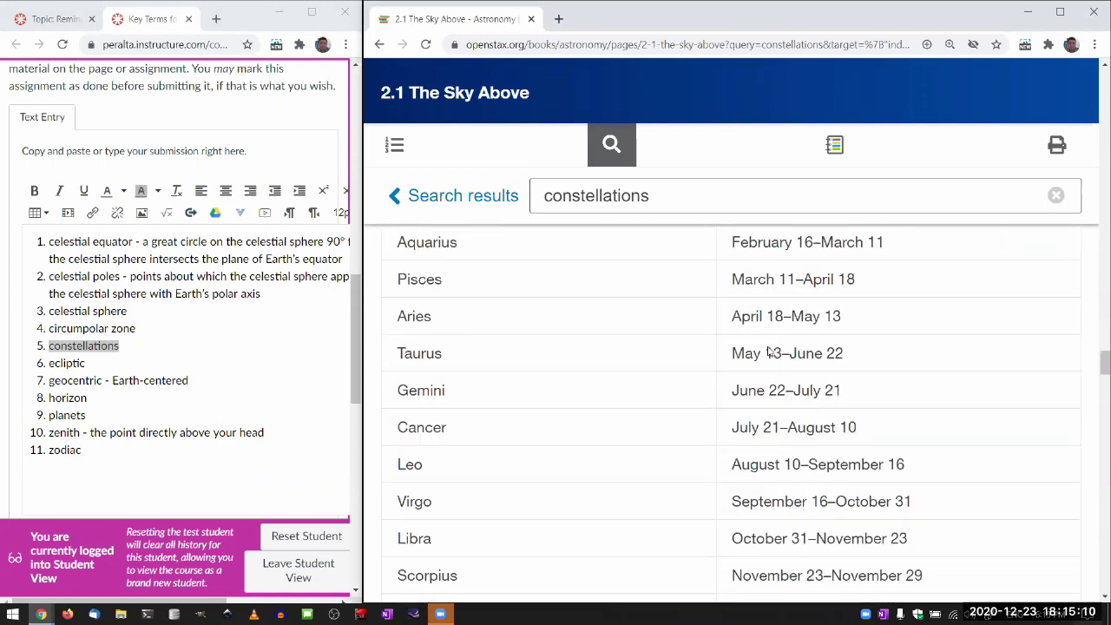
scroll(770, 344, up, 6)
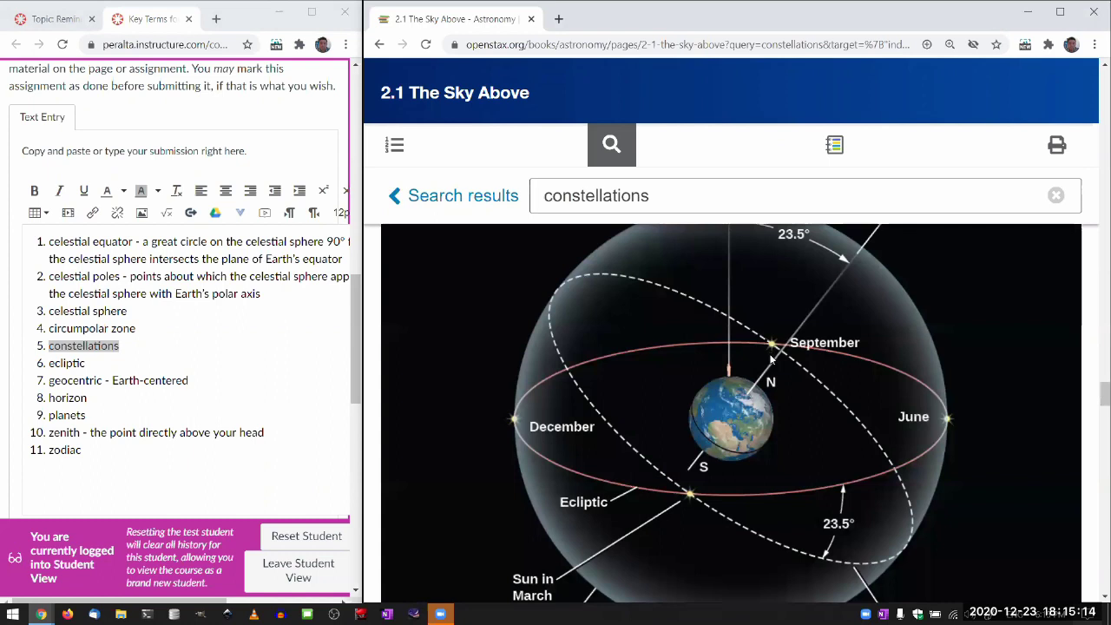
scroll(770, 358, down, 3)
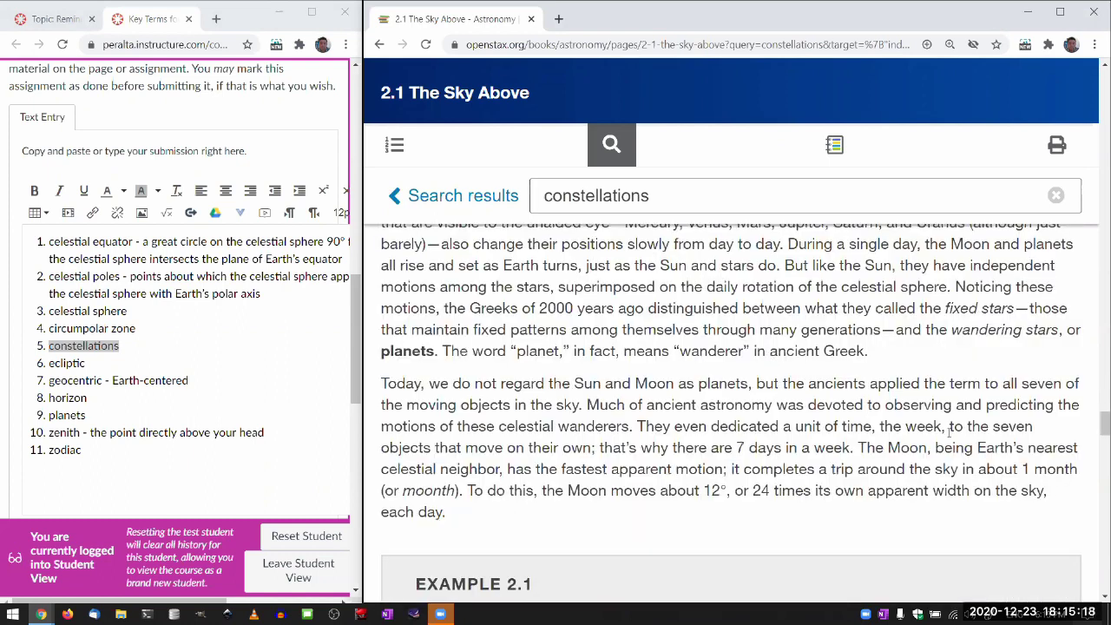
Find "constellations" within the section 2.1 page and define the term in the submission as "grouping of stars"
key(ctrl+f)
text(cons)
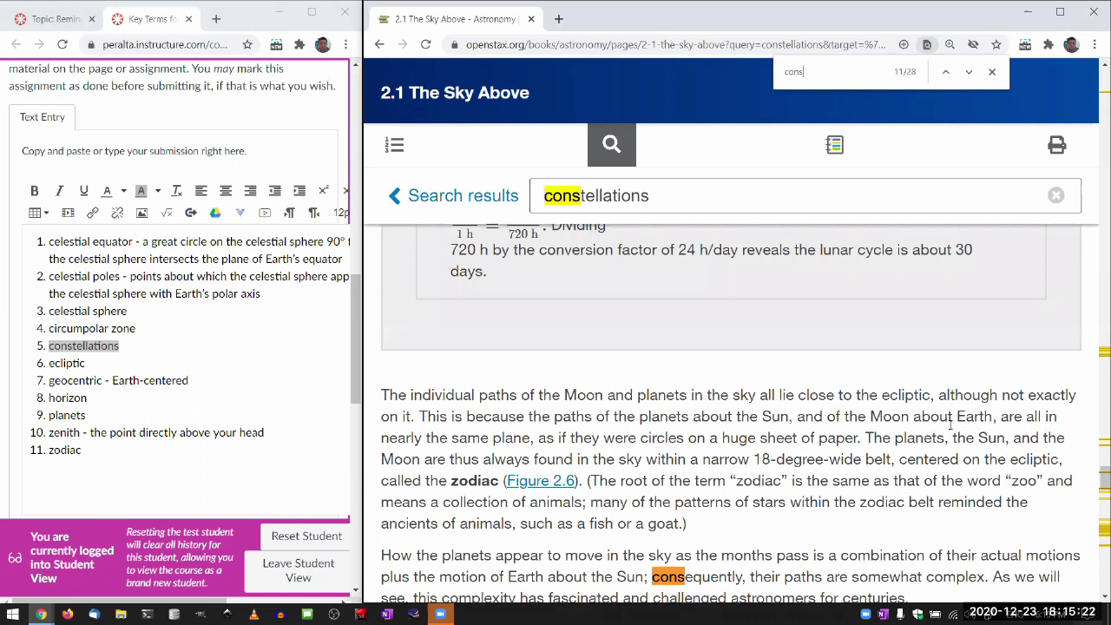
text(tellations)
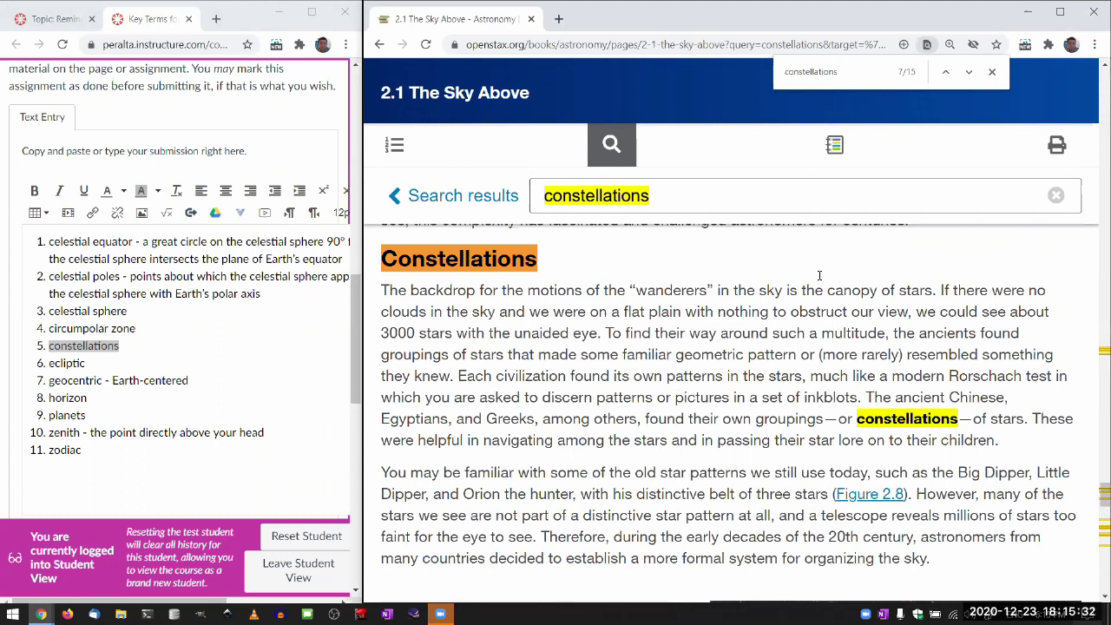
scroll(729, 390, down, 2)
click(180, 346)
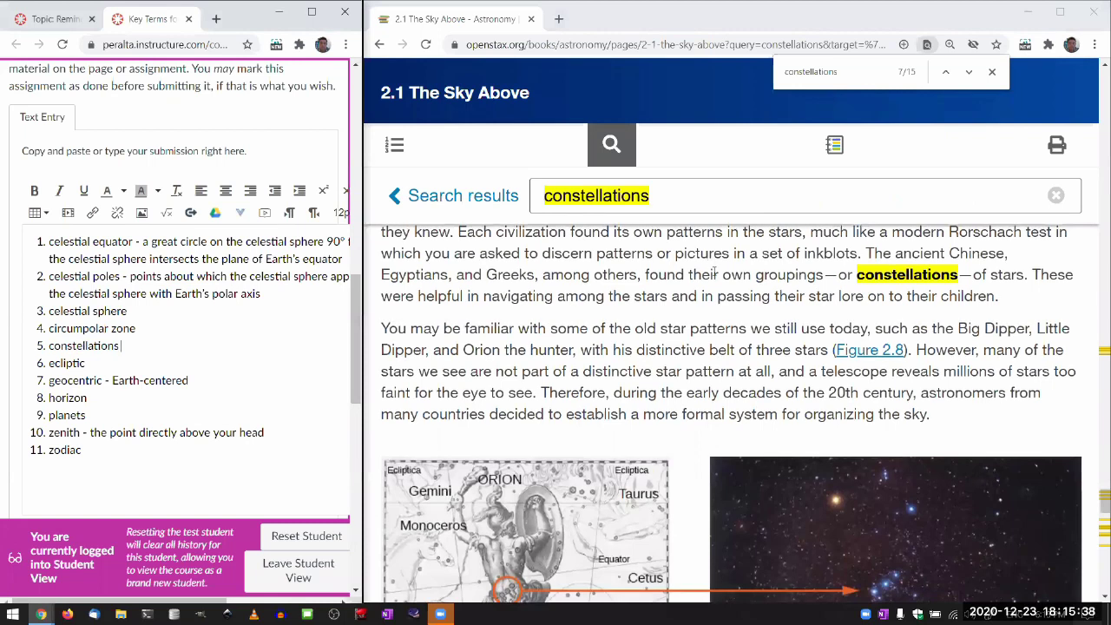
text(- grouping of stars)
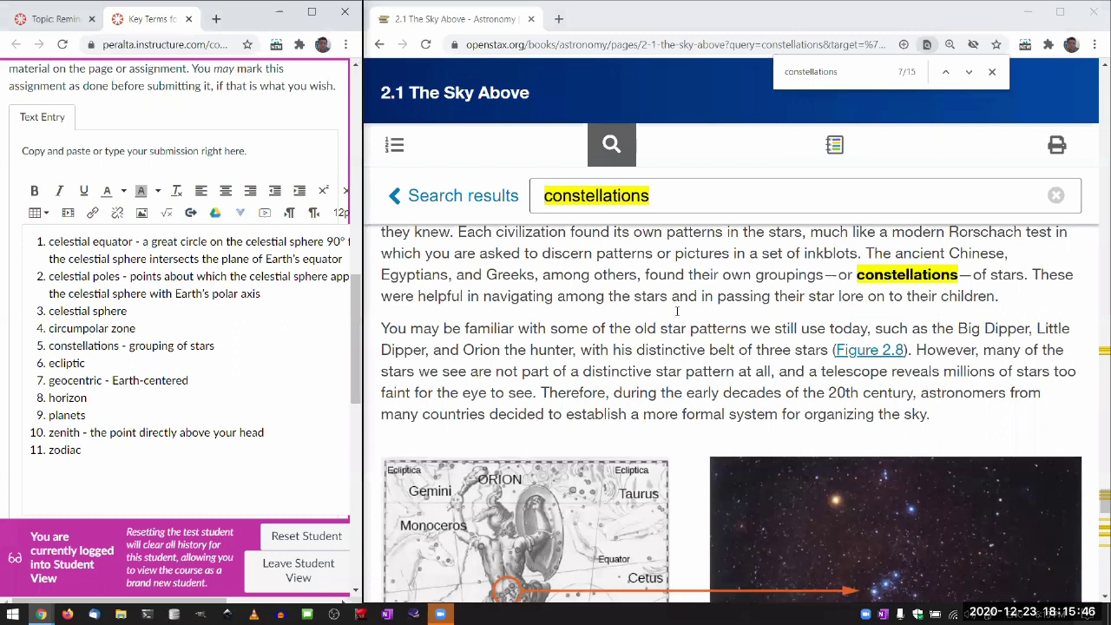
click(676, 310)
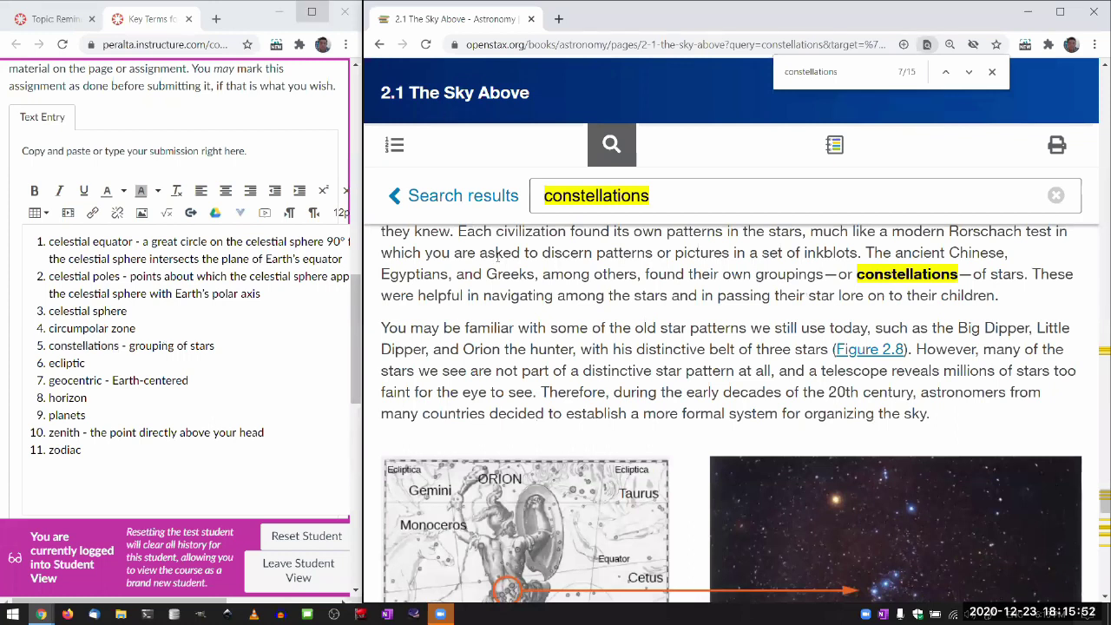
Maximize the assignment window and submit the Key Terms for 1.1 Ancient Astronomers assignment
drag(317, 17, 317, 12)
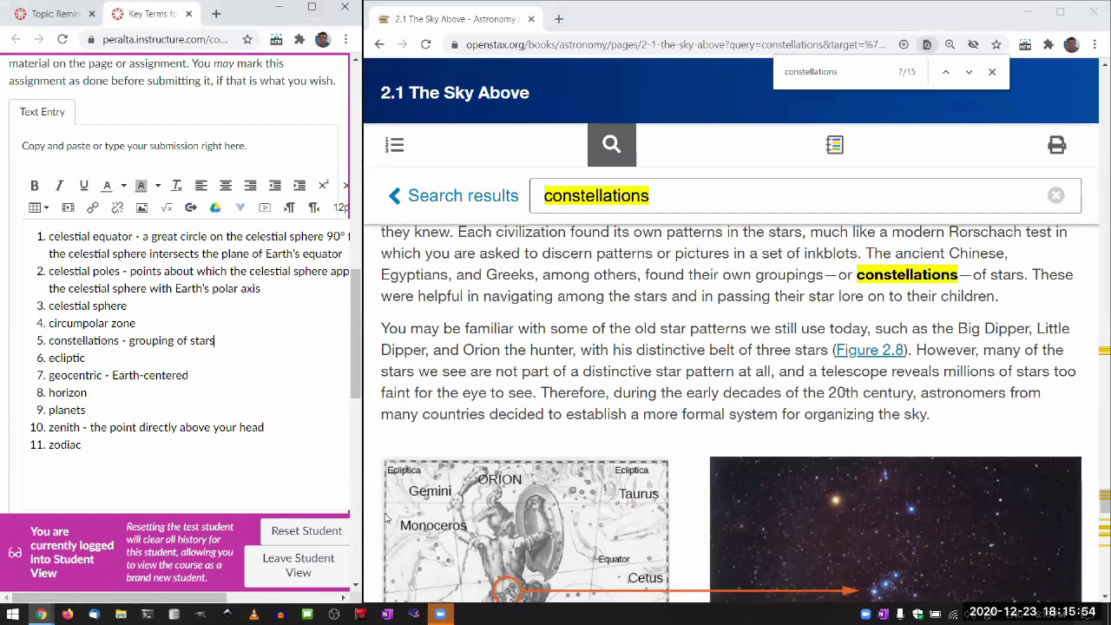
key(super+Up)
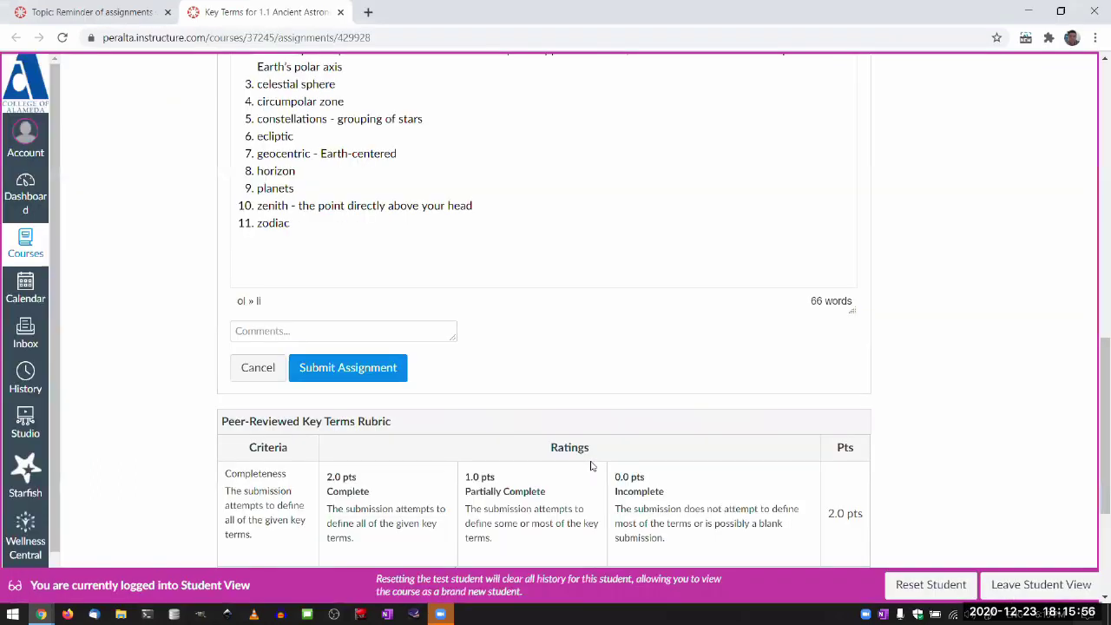
key(Return)
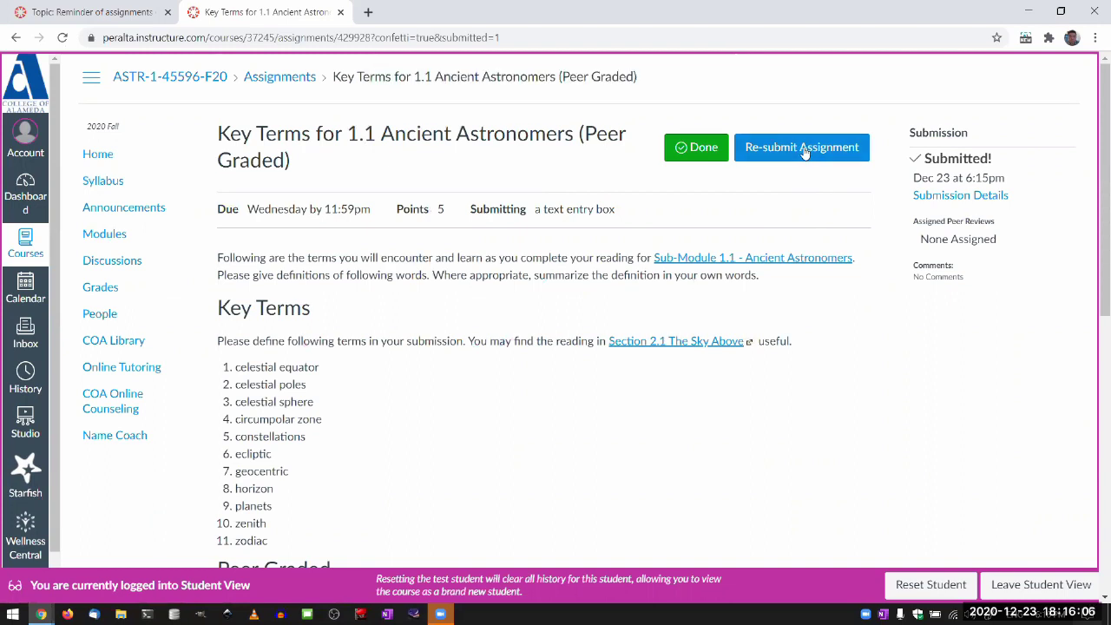
scroll(507, 314, down, 1)
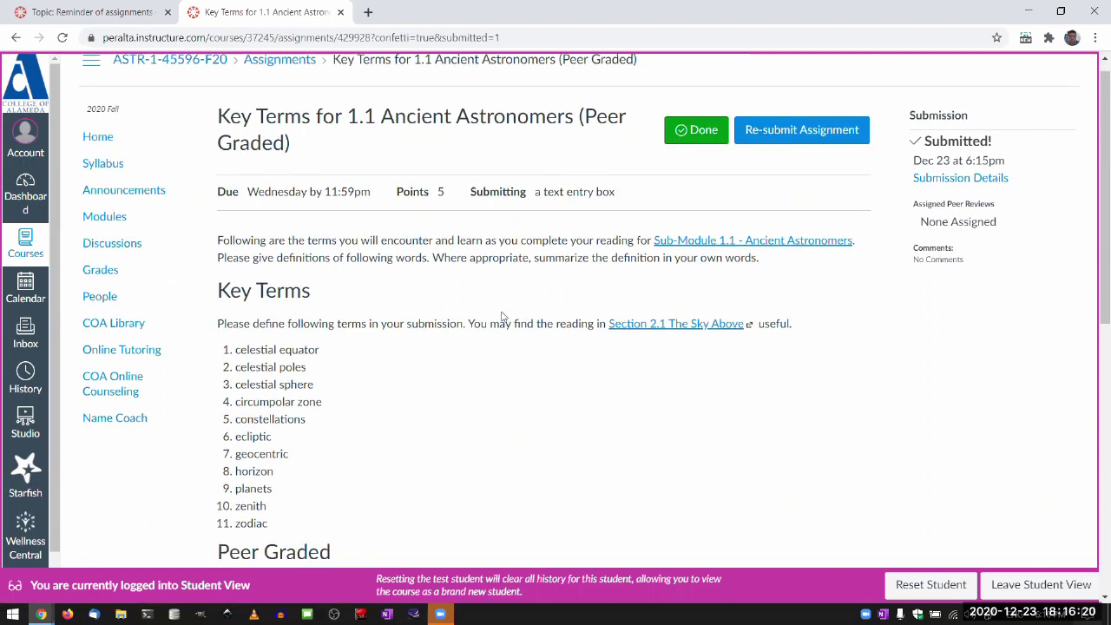